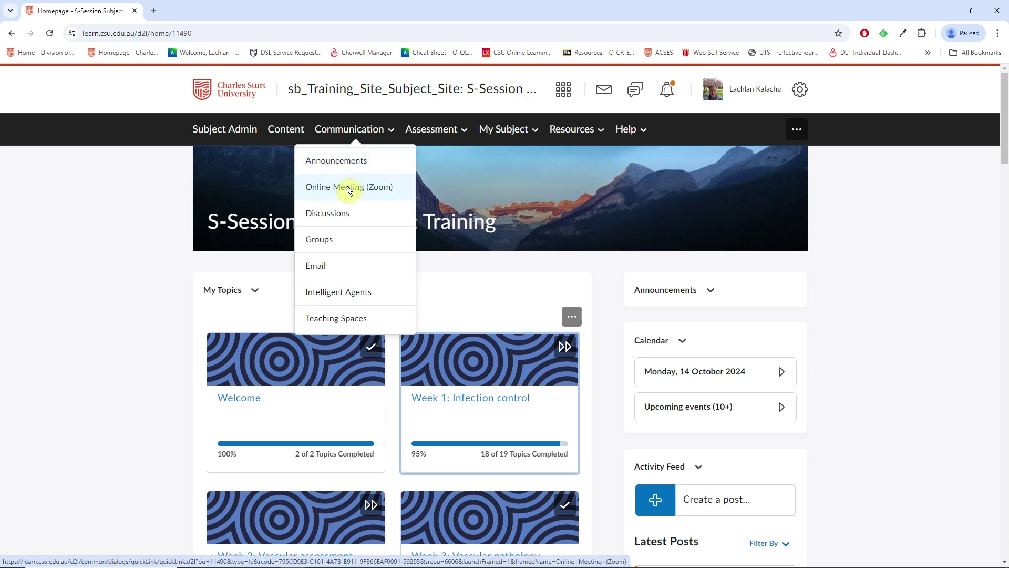
# Choose Online Meeting (Zoom) from the course's Communication menu to list upcoming meetings.
pyautogui.click(345, 189)
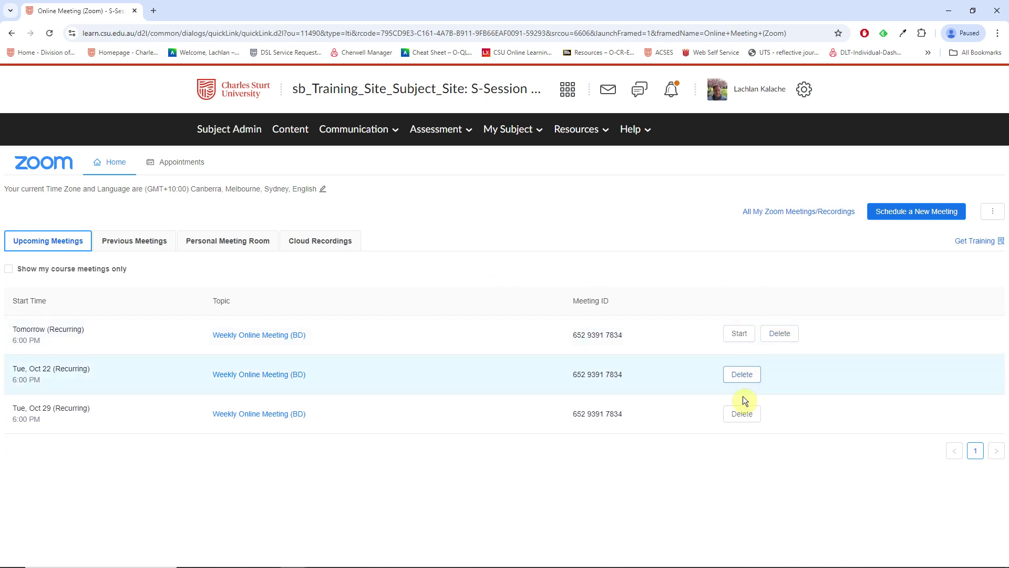
# Delete all occurrences of the Weekly Online Meeting (BD) series, then view Previous Meetings.
pyautogui.click(742, 416)
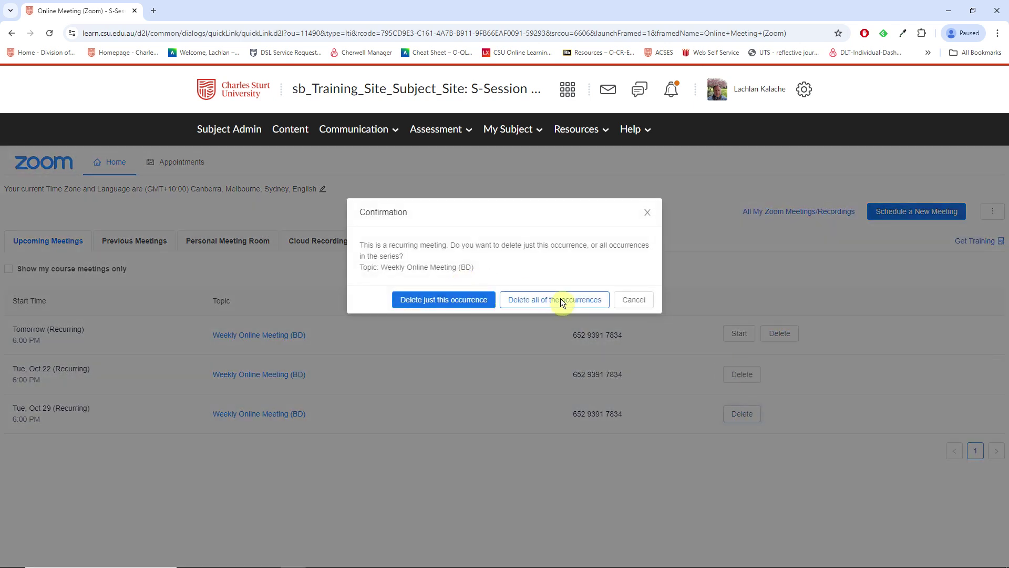
pyautogui.click(543, 301)
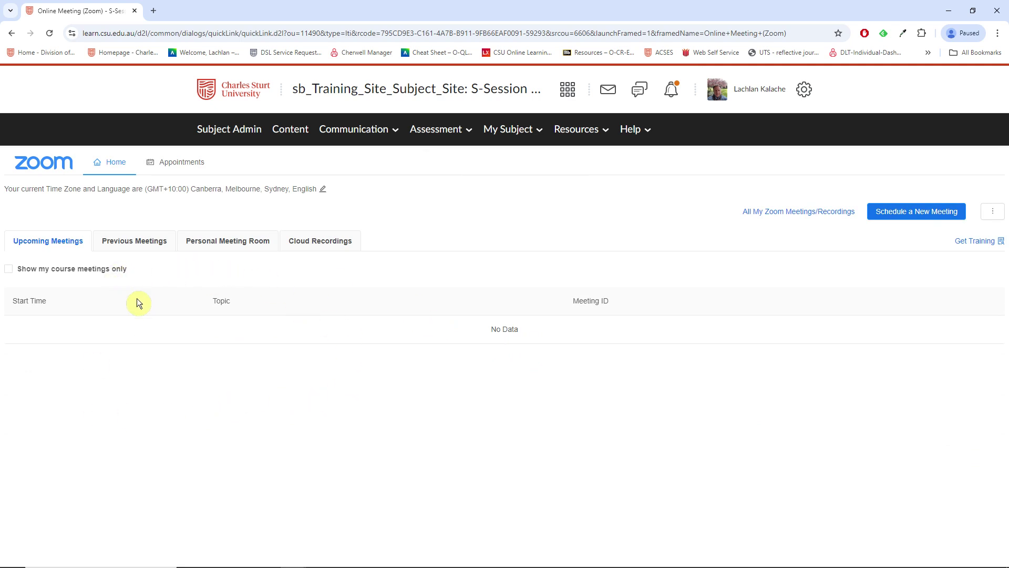
pyautogui.click(119, 242)
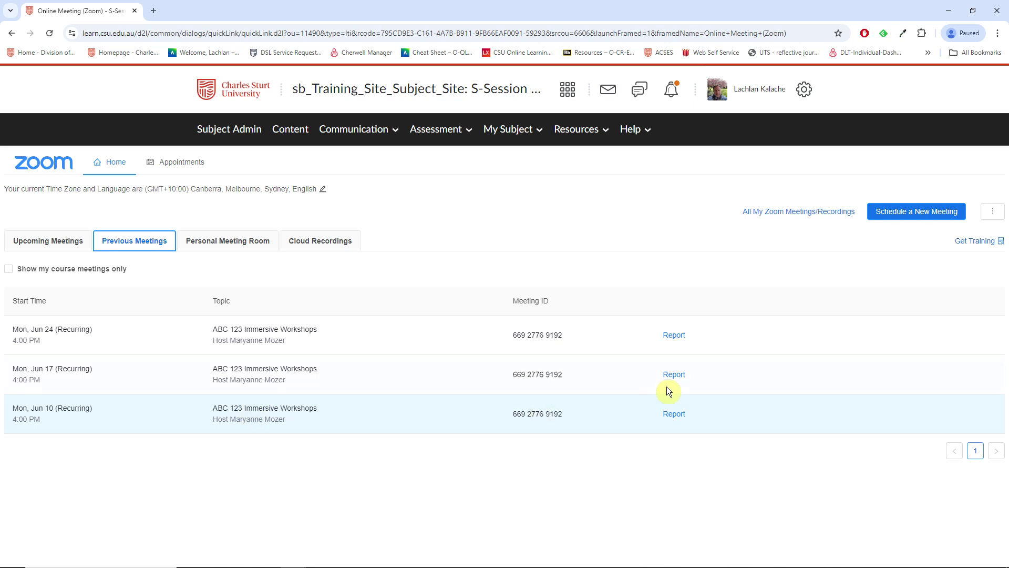
# Review the ABC 123 Immersive Workshops report, then return to the empty Upcoming Meetings list.
pyautogui.click(672, 335)
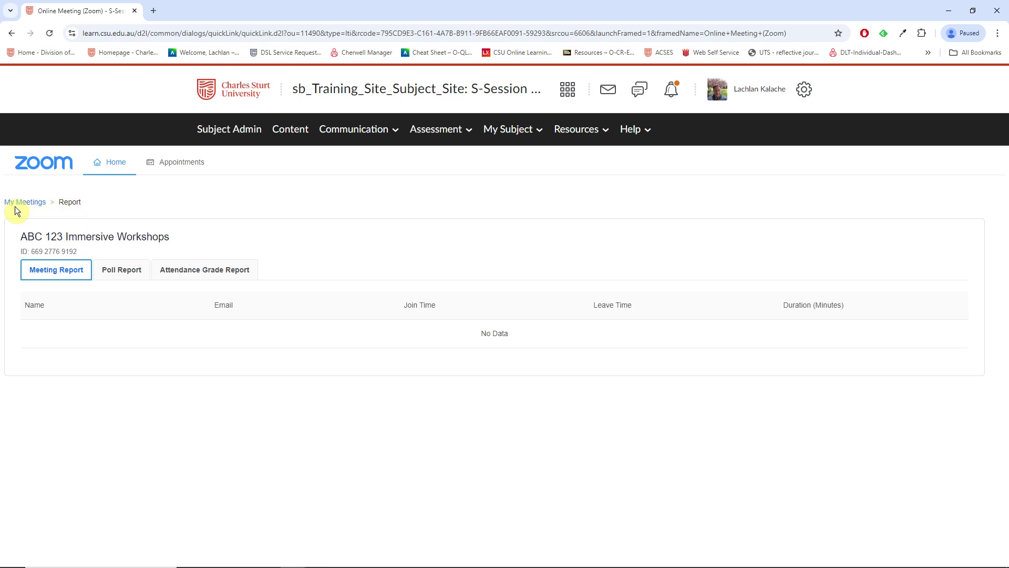
pyautogui.click(30, 201)
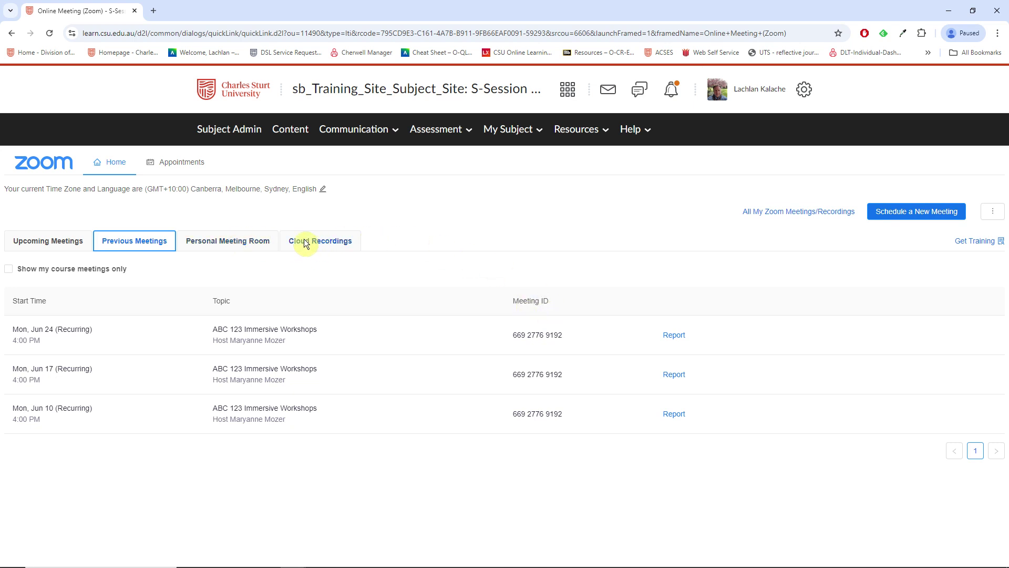
pyautogui.click(44, 242)
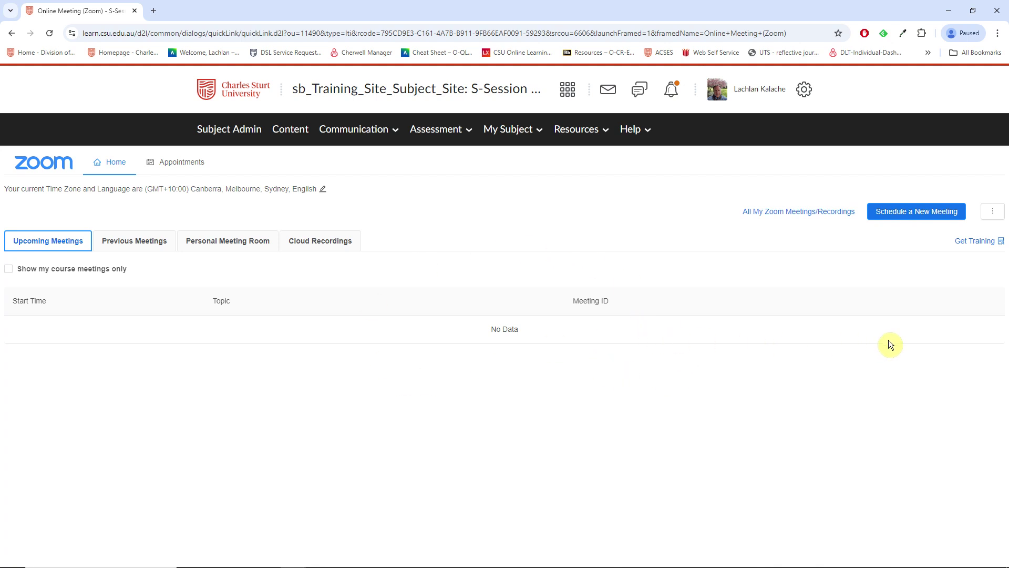
# Schedule a new meeting with the topic 'Weekly Online Tutorial - Bathurst Distance'.
pyautogui.click(900, 217)
pyautogui.moveTo(491, 239); pyautogui.dragTo(50, 244)
pyautogui.write('Sample ')
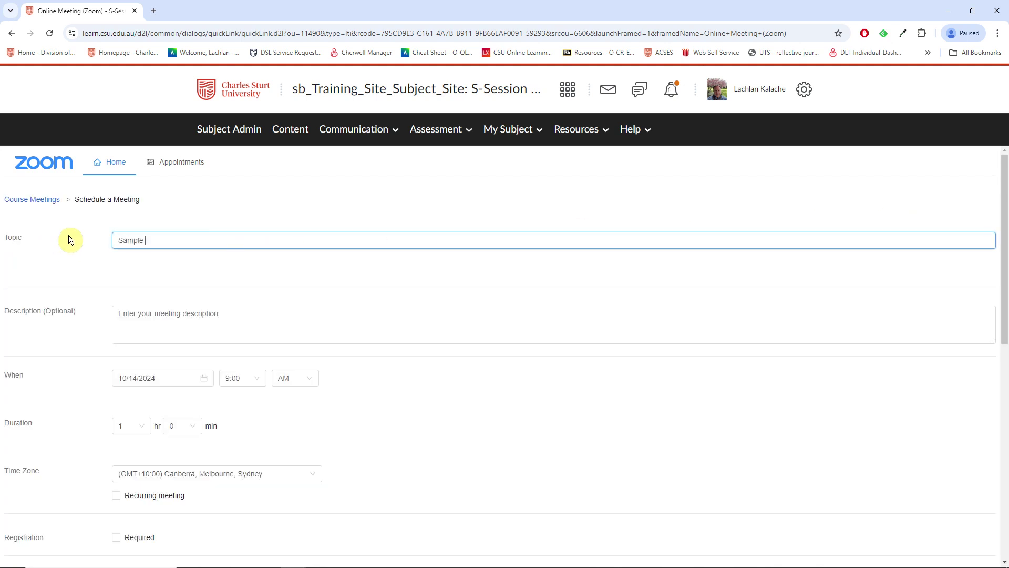
pyautogui.write('Online Meeting (Weekly Online Tutorial)')
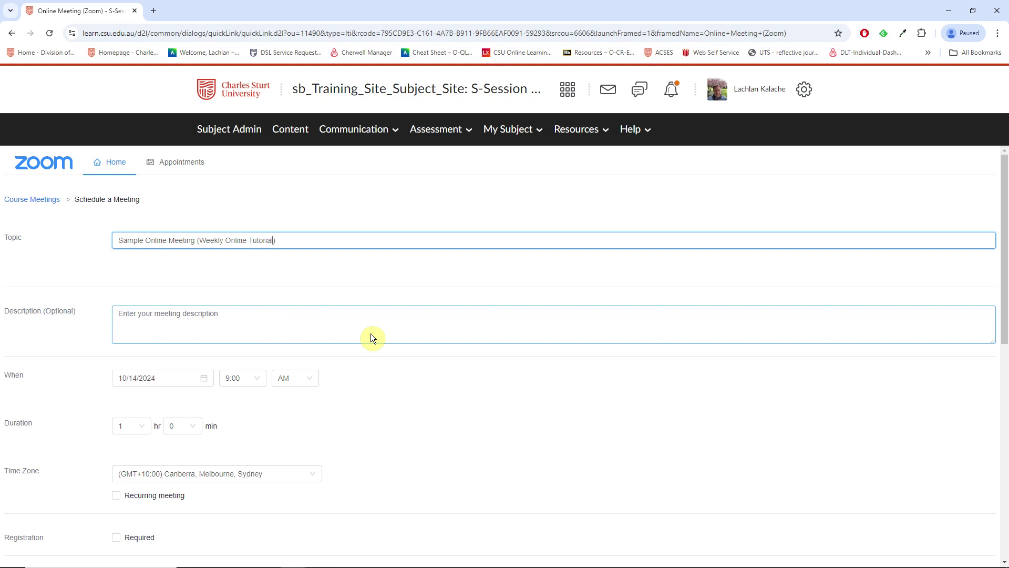
pyautogui.write('- Bathurst Distance')
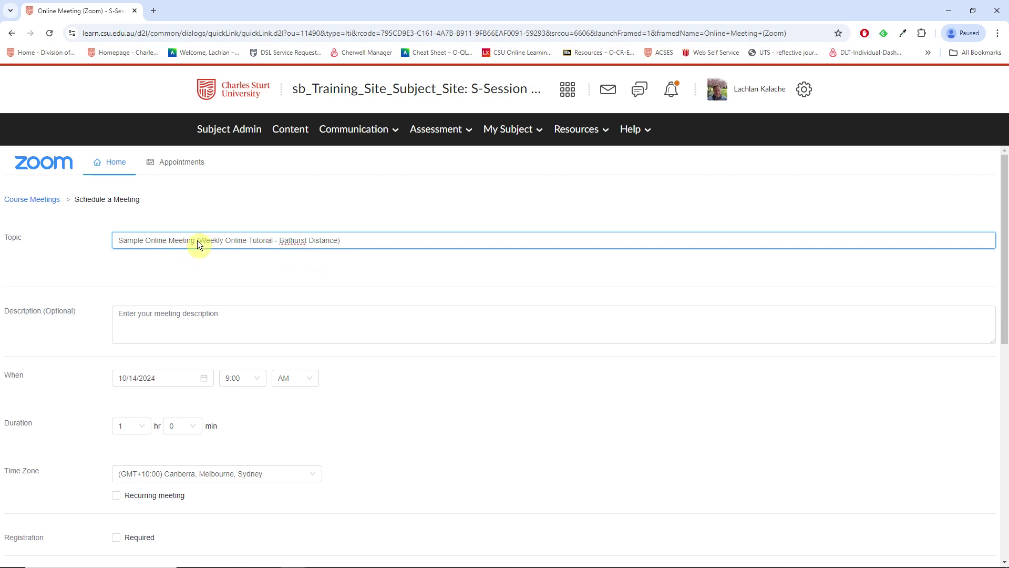
pyautogui.moveTo(198, 239); pyautogui.dragTo(116, 240)
pyautogui.press('BackSpace')
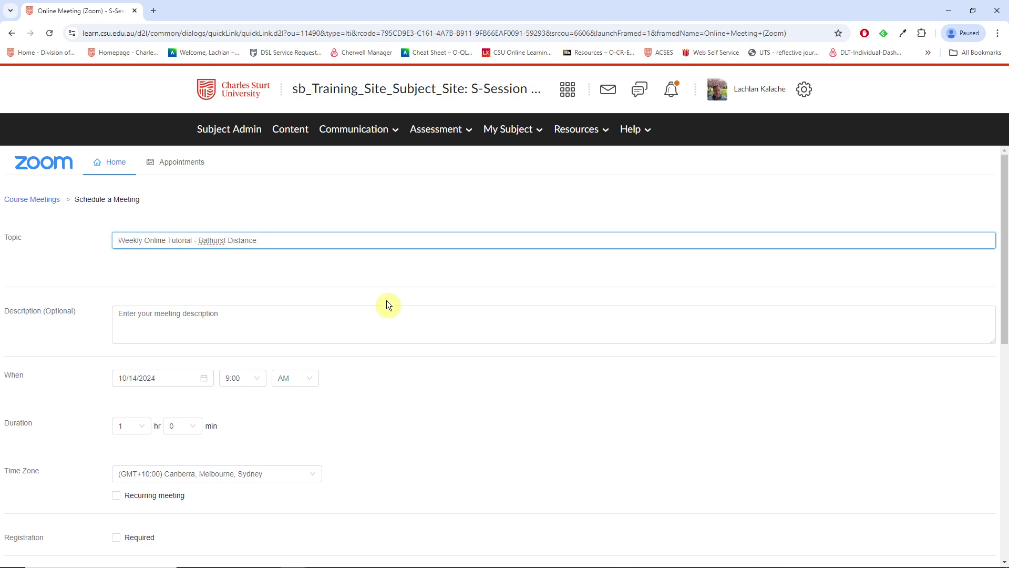
# Set the meeting date to 10/15/2024 with an 8:00 PM start time.
pyautogui.scroll(-1, 433, 405)
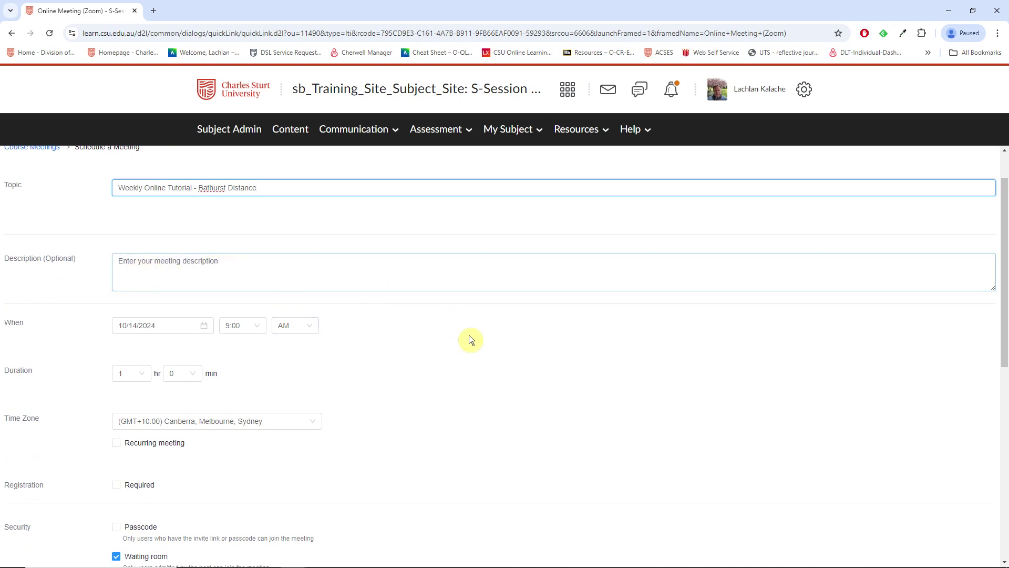
pyautogui.scroll(-2, 365, 359)
pyautogui.scroll(1, 223, 272)
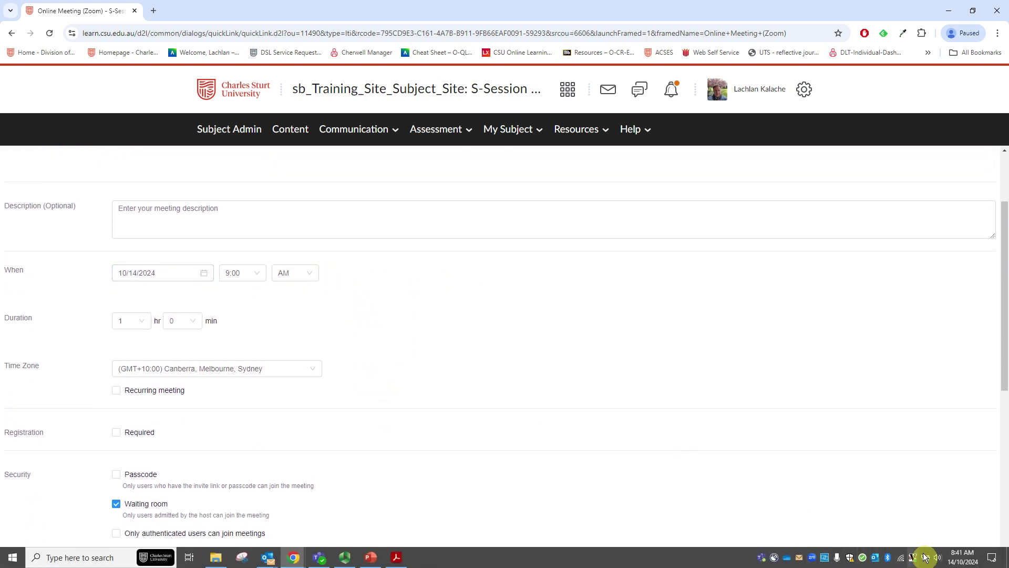
pyautogui.click(204, 276)
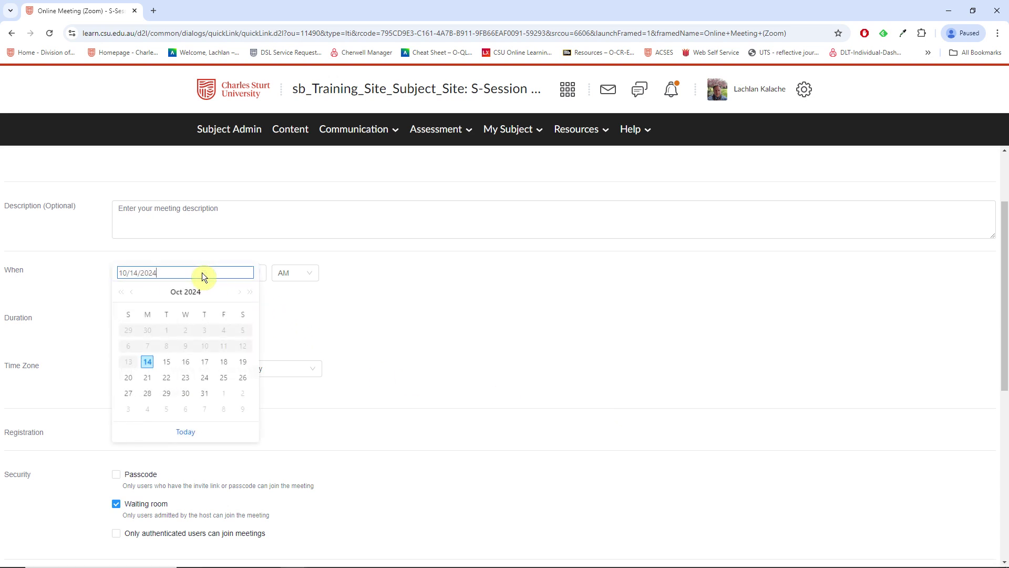
pyautogui.click(166, 362)
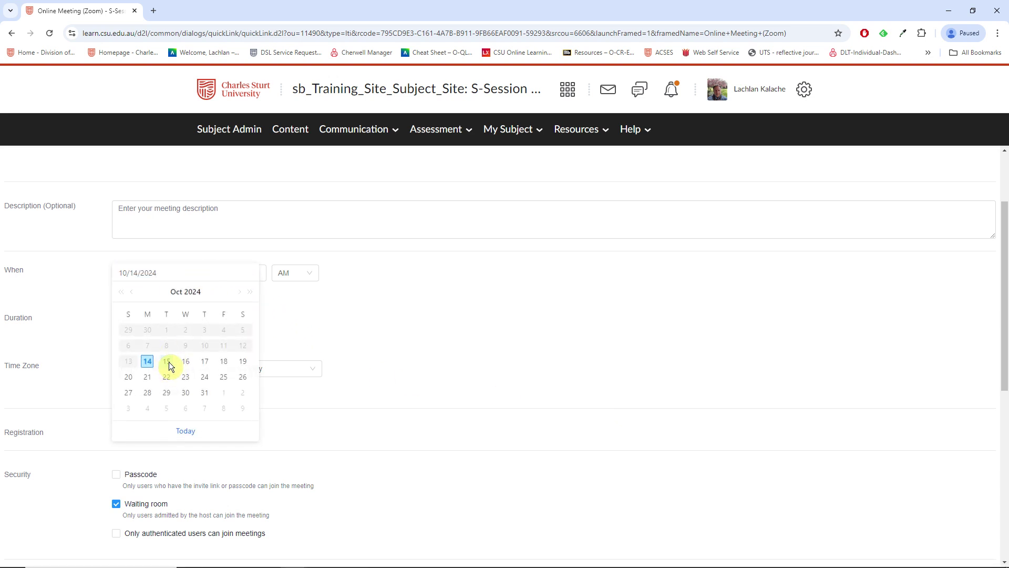
pyautogui.click(260, 276)
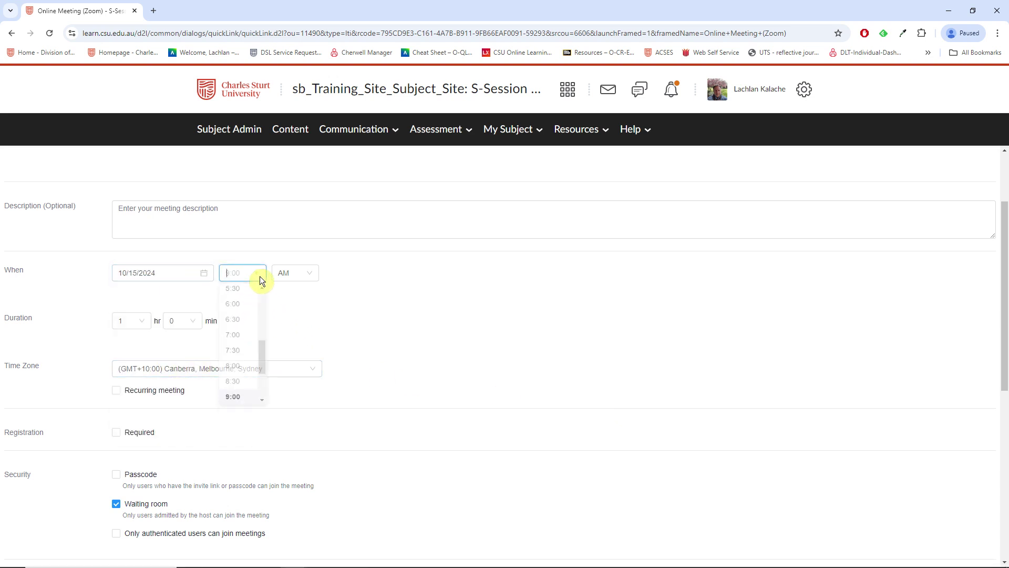
pyautogui.click(236, 375)
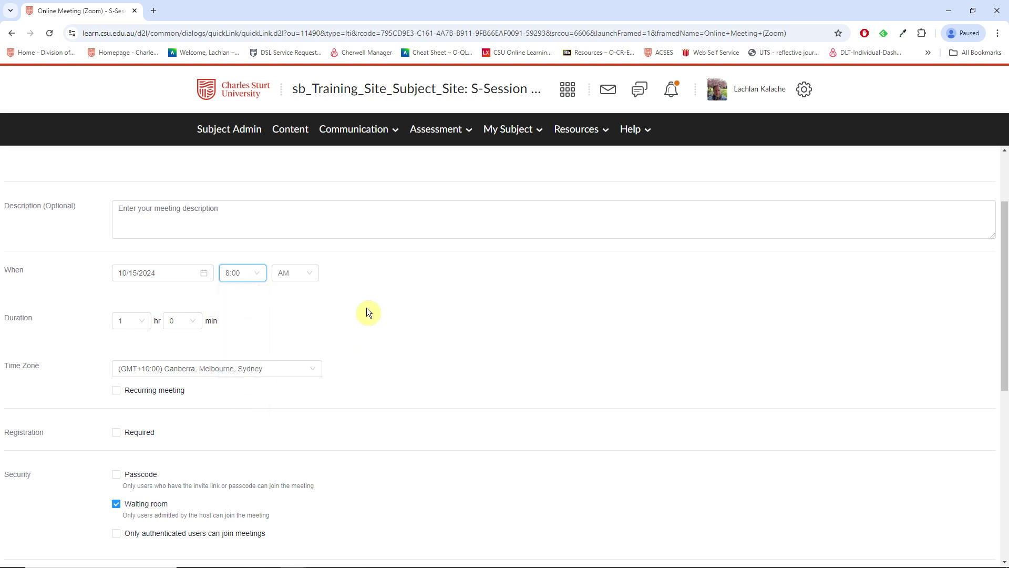
pyautogui.click(312, 274)
pyautogui.click(284, 312)
pyautogui.scroll(-2, 401, 349)
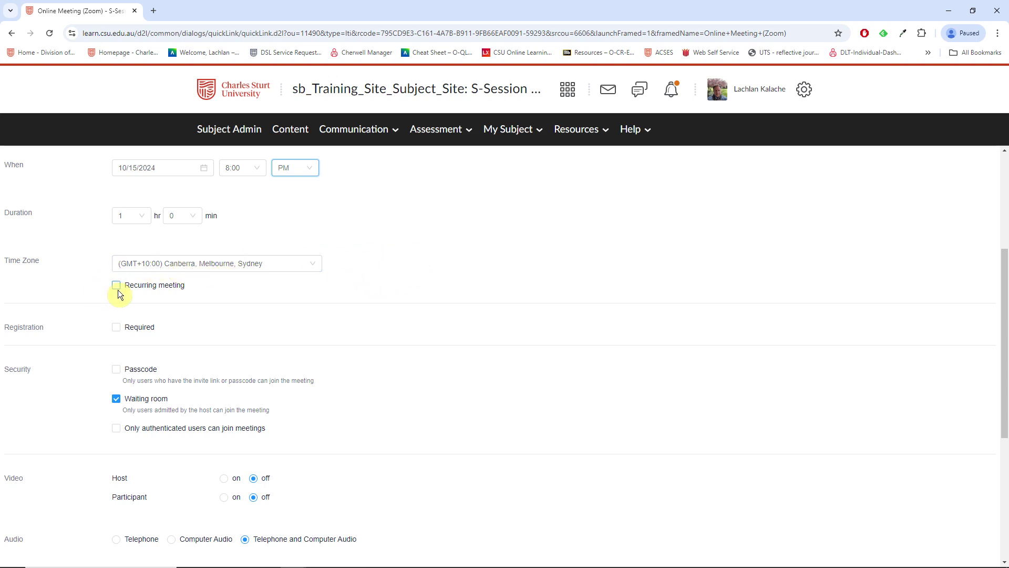
pyautogui.scroll(1, 263, 293)
pyautogui.scroll(4, 260, 289)
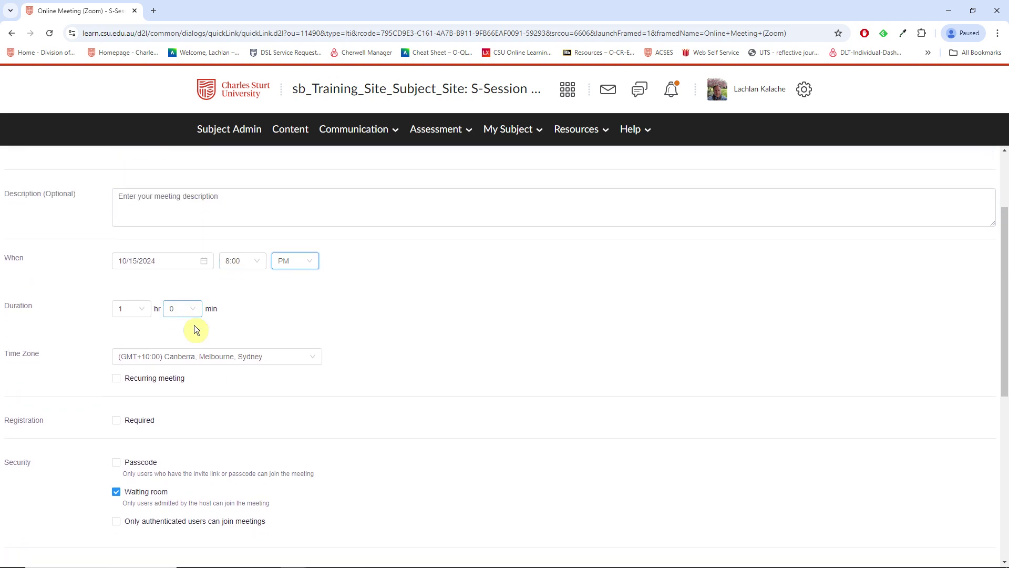
pyautogui.scroll(-4, 179, 310)
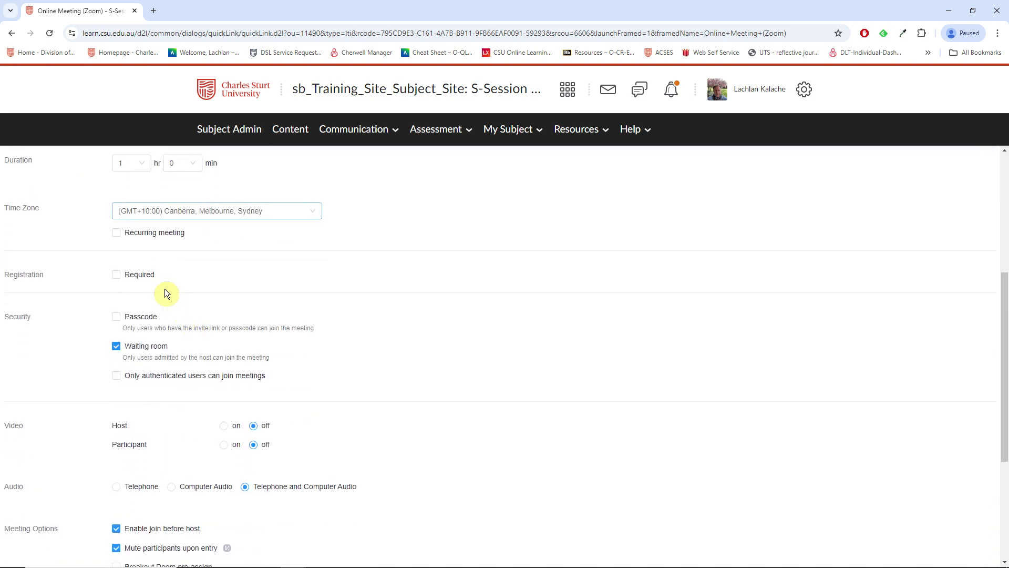
# Make the meeting recur weekly on Tuesdays only.
pyautogui.click(117, 233)
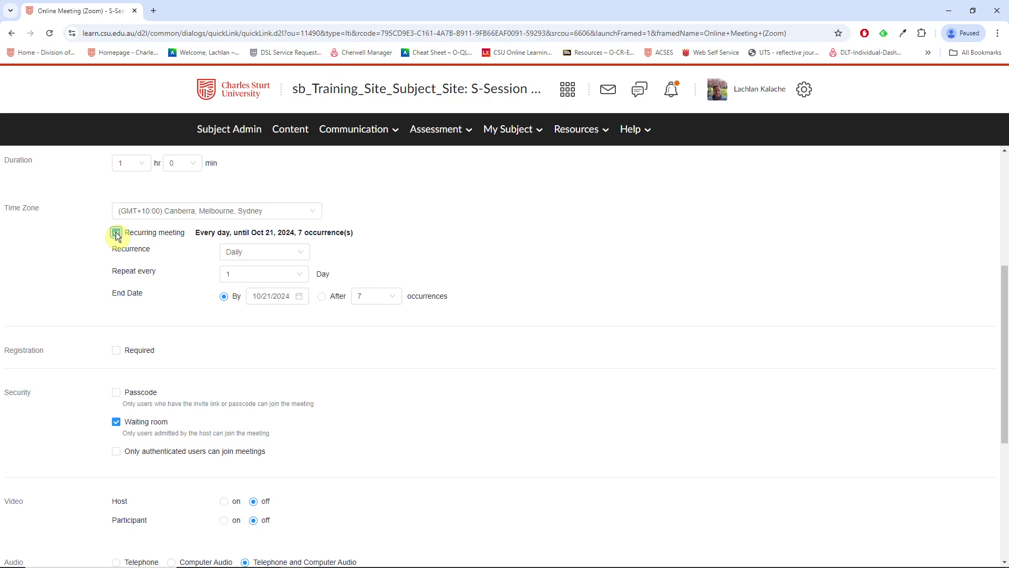
pyautogui.click(284, 252)
pyautogui.click(245, 288)
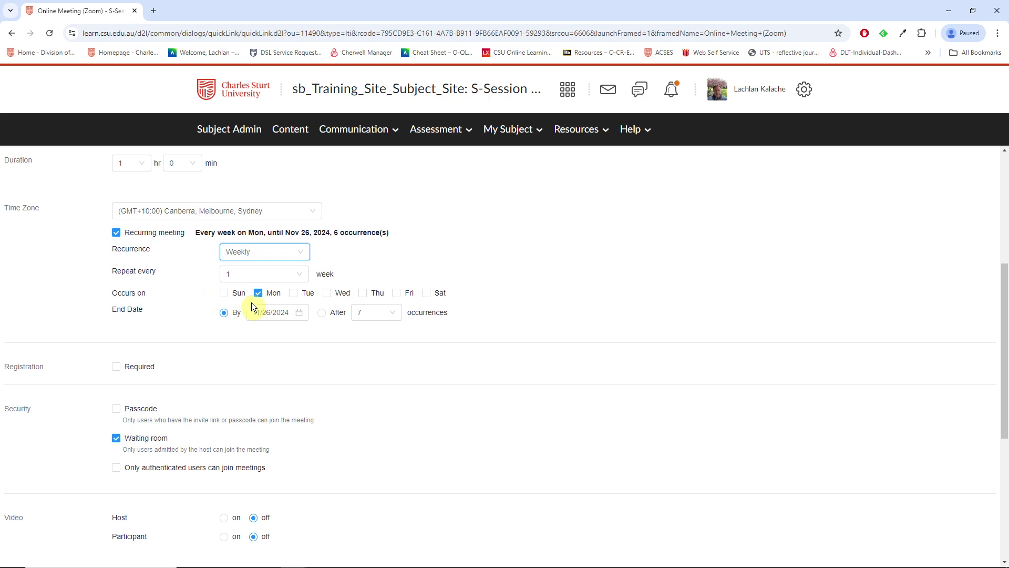
pyautogui.click(294, 294)
pyautogui.click(258, 294)
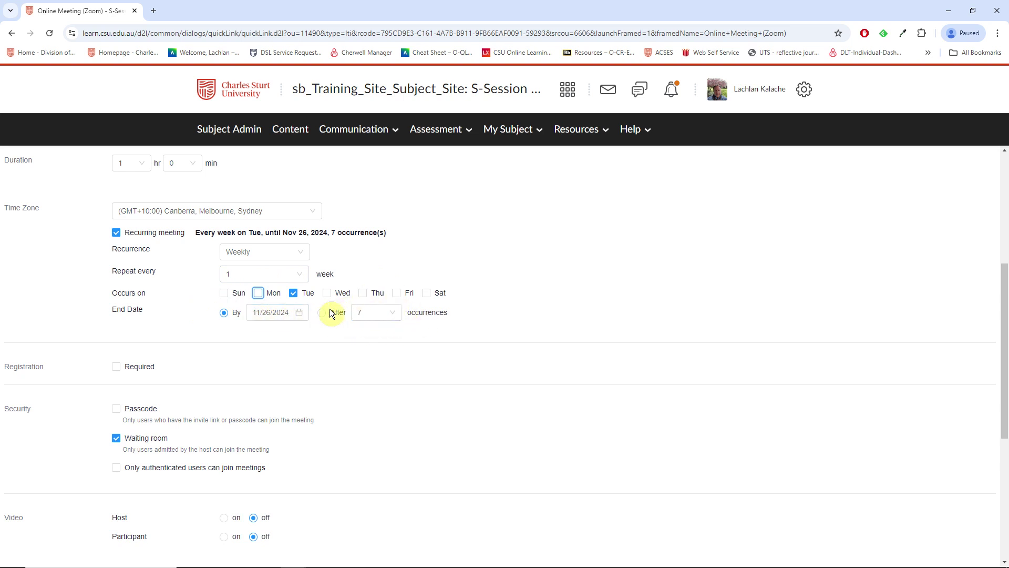
# End the recurrence on 25 February 2025, giving 20 occurrences.
pyautogui.click(301, 310)
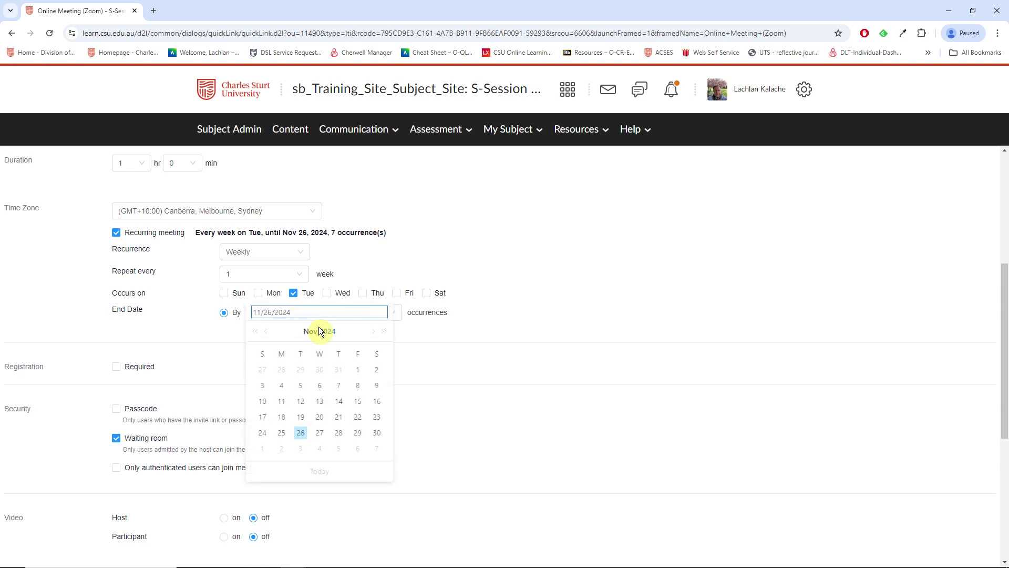
pyautogui.click(372, 331)
pyautogui.click(371, 331)
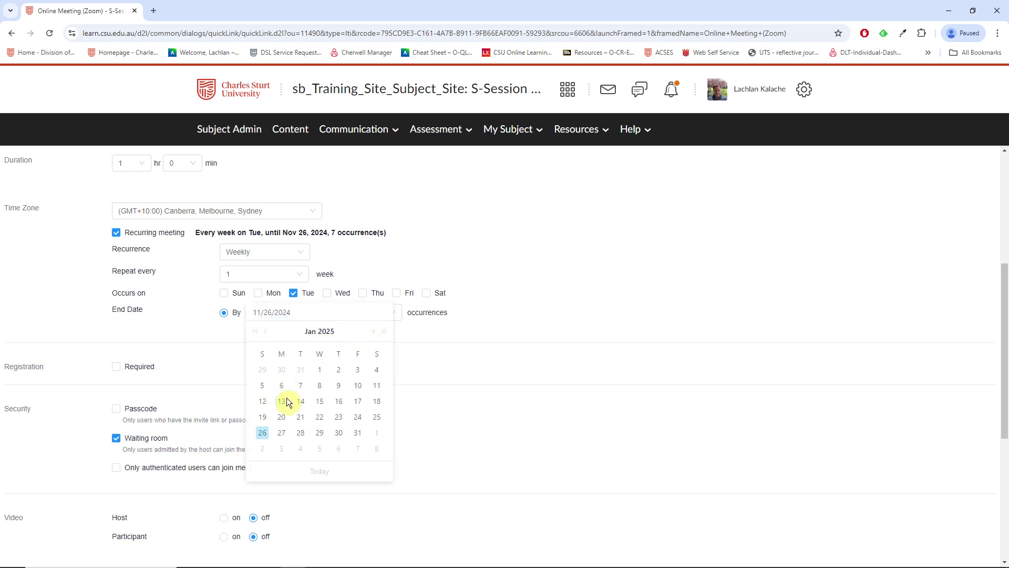
pyautogui.click(369, 332)
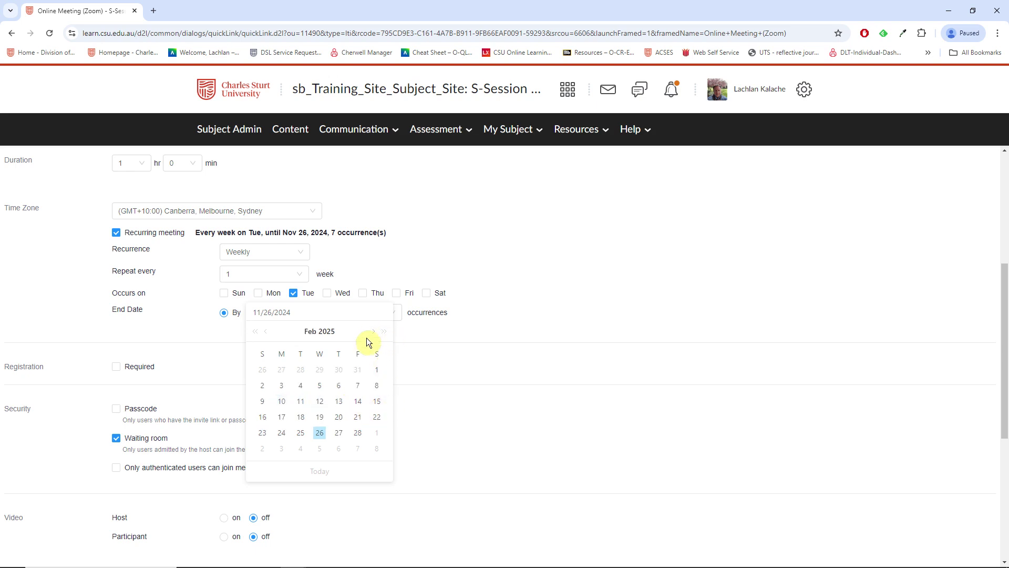
pyautogui.click(301, 433)
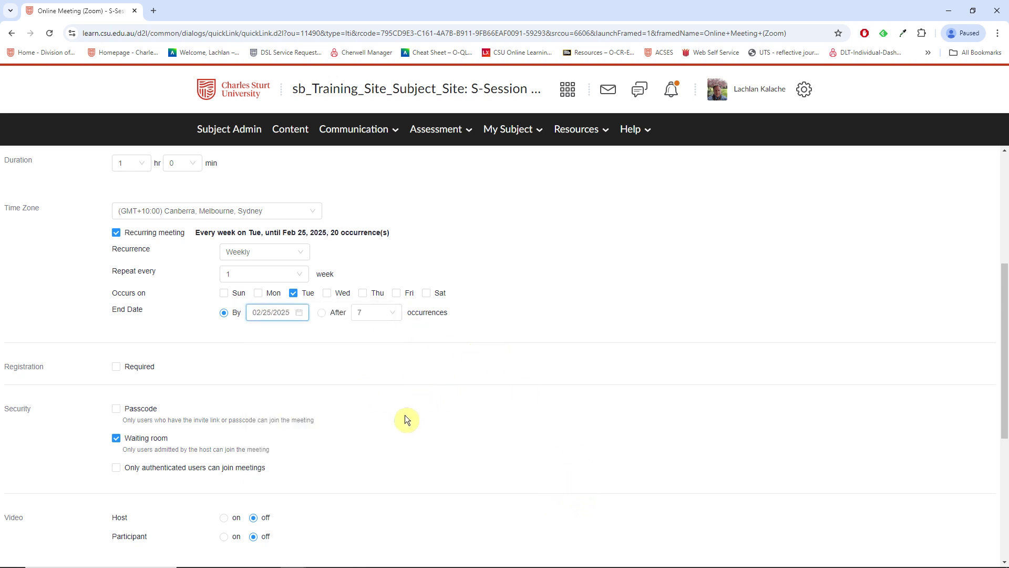
pyautogui.scroll(-2, 421, 400)
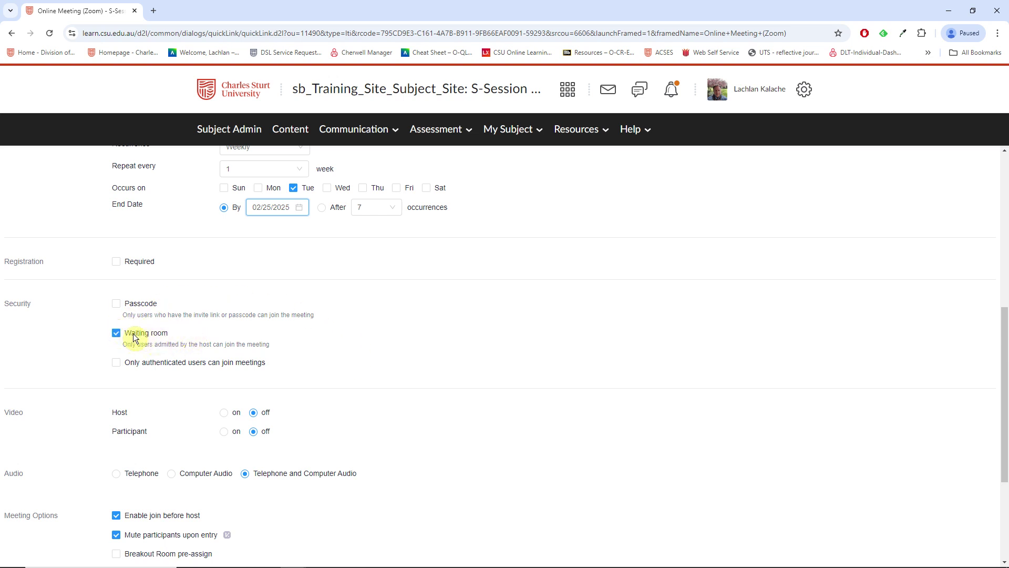
pyautogui.scroll(-3, 383, 340)
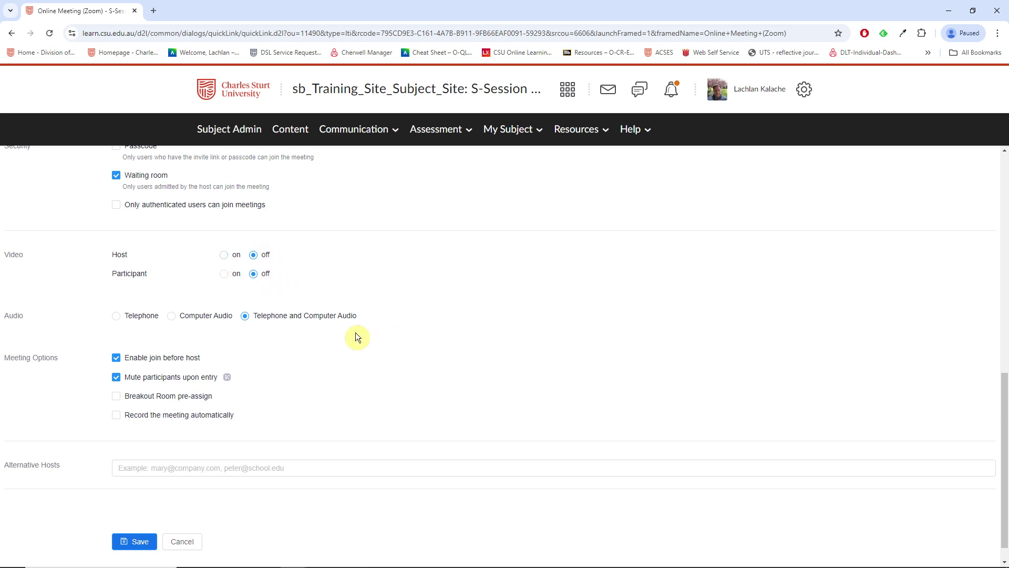
pyautogui.scroll(-1, 355, 332)
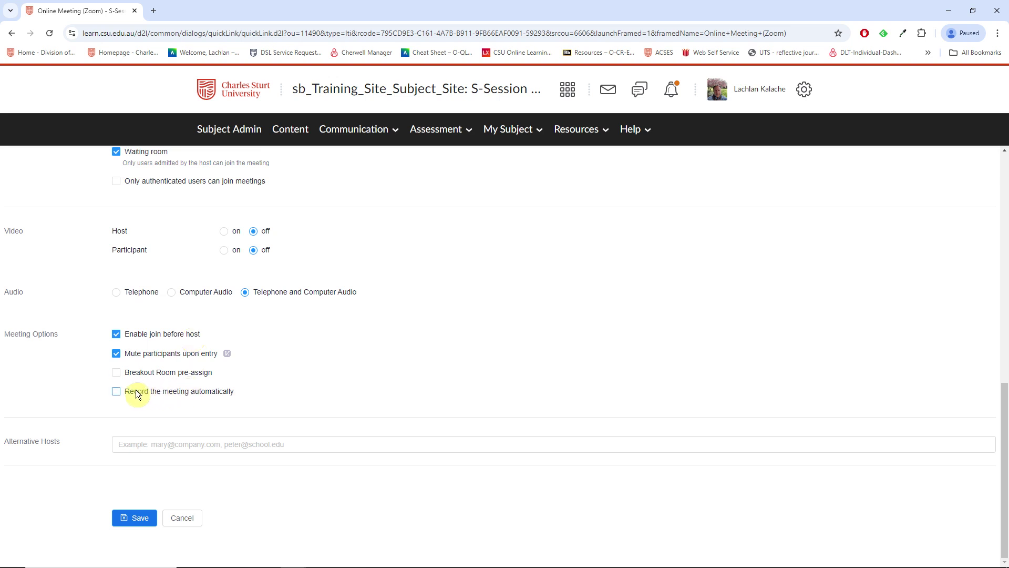
pyautogui.click(116, 392)
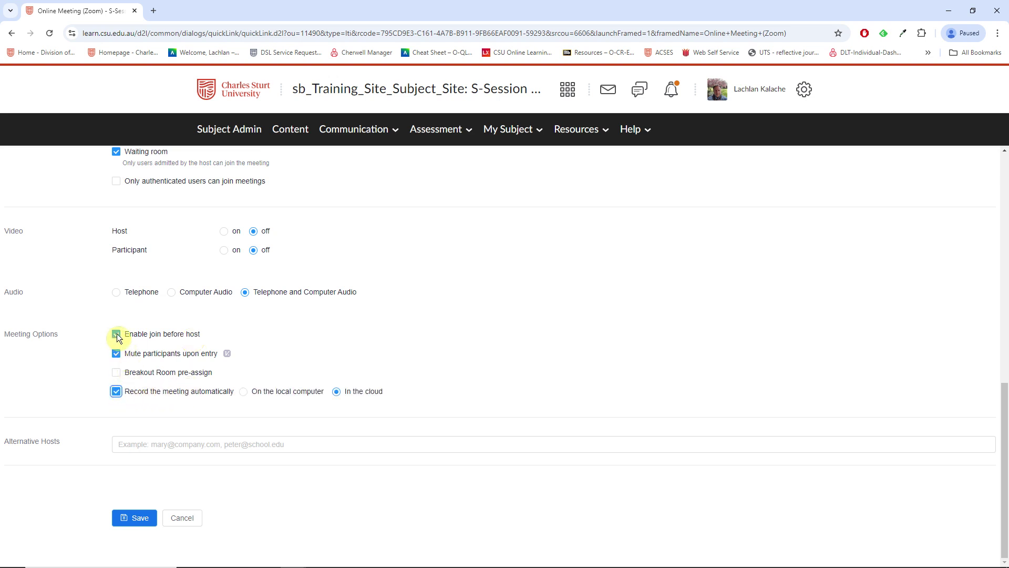
pyautogui.click(117, 333)
pyautogui.click(117, 392)
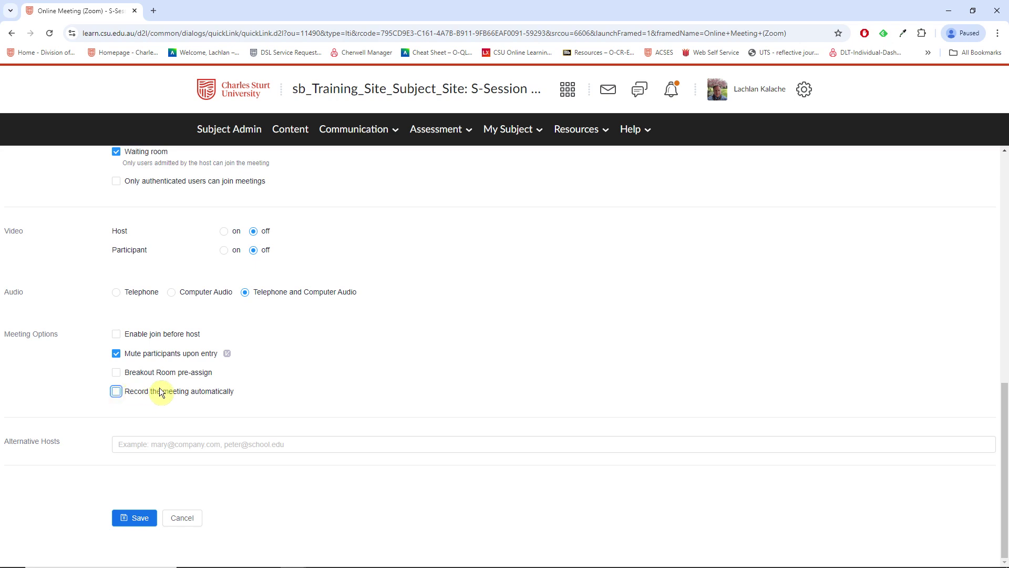
pyautogui.click(116, 334)
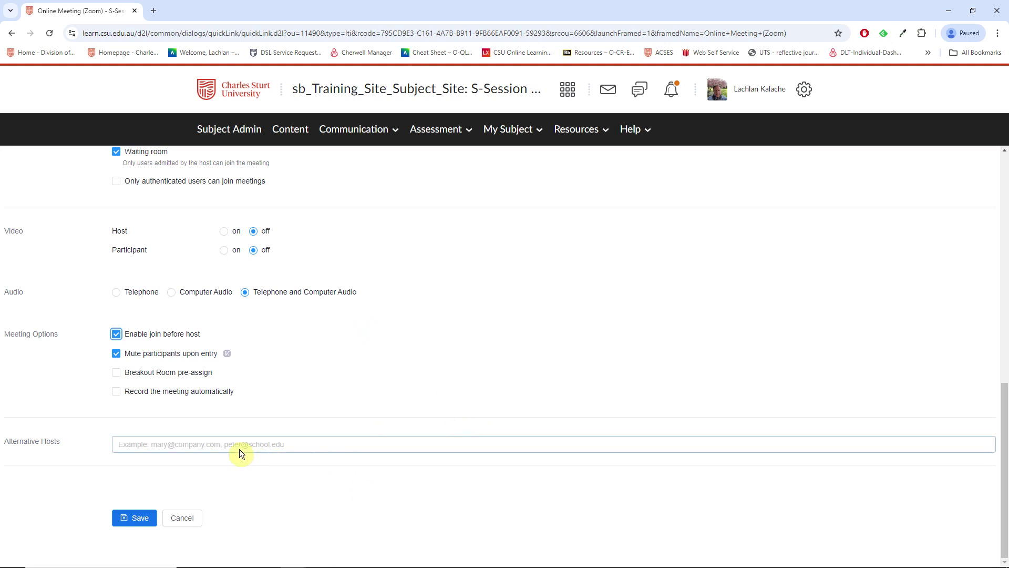
pyautogui.click(128, 444)
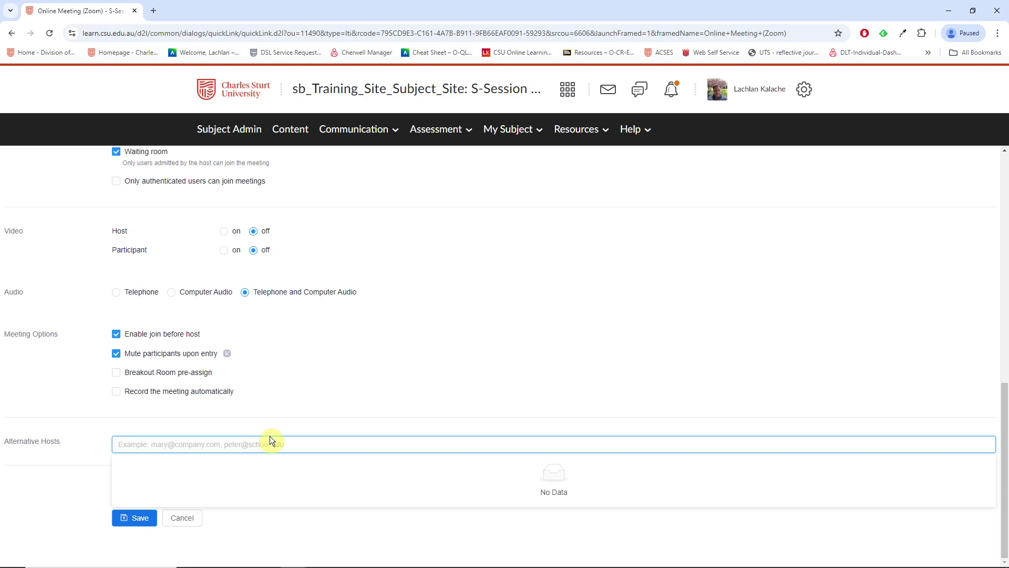
# Load charlessturt.zoom.us in a new browser tab, then return to the Brightspace meeting tab.
pyautogui.click(154, 11)
pyautogui.write('charles')
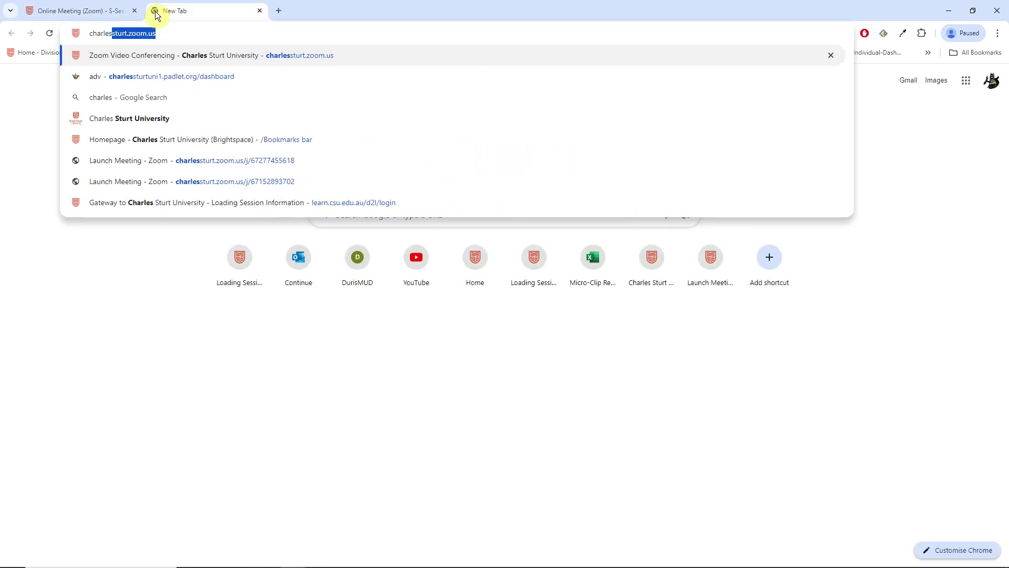
pyautogui.press('Right')
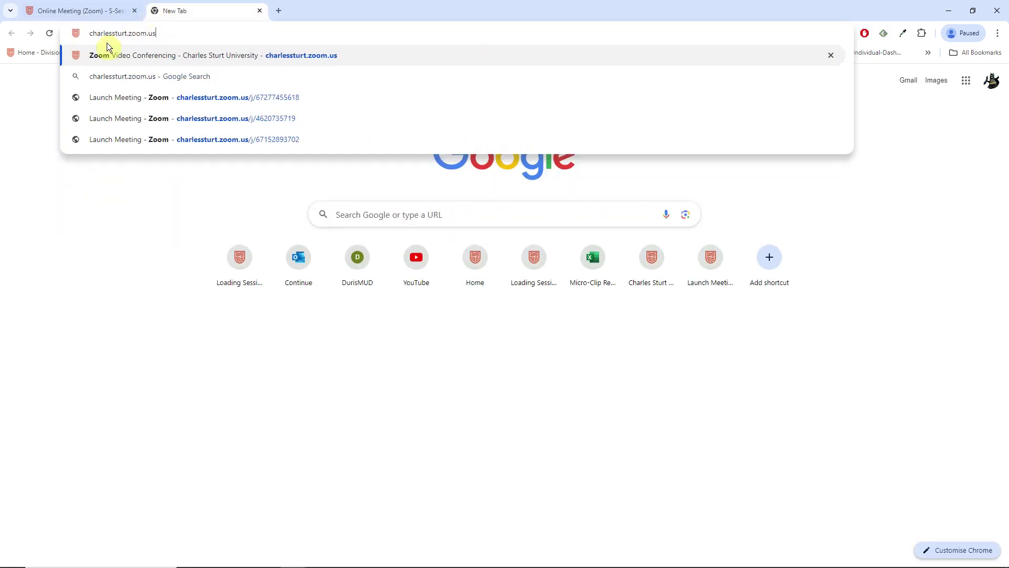
pyautogui.press('Return')
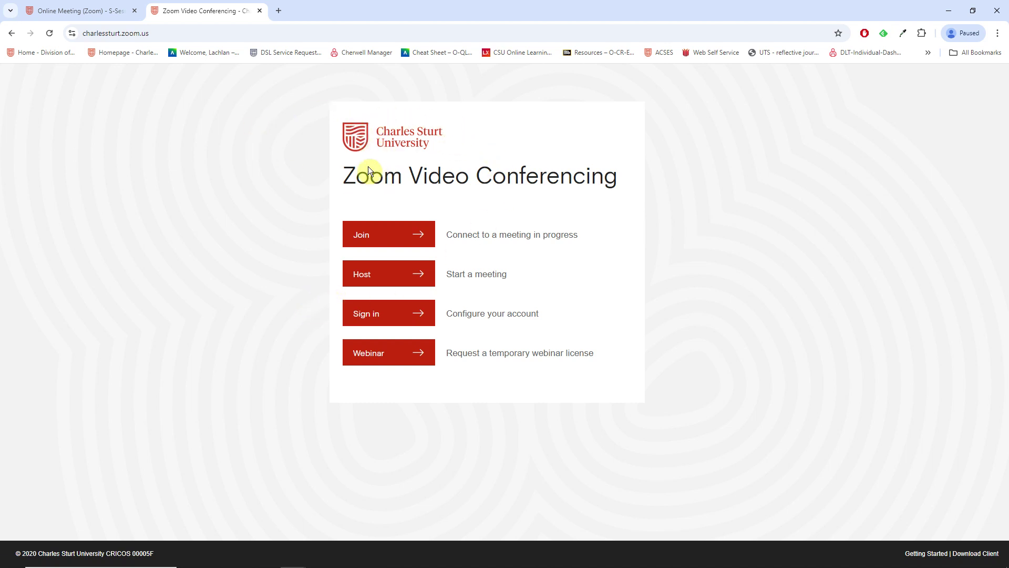
pyautogui.click(71, 10)
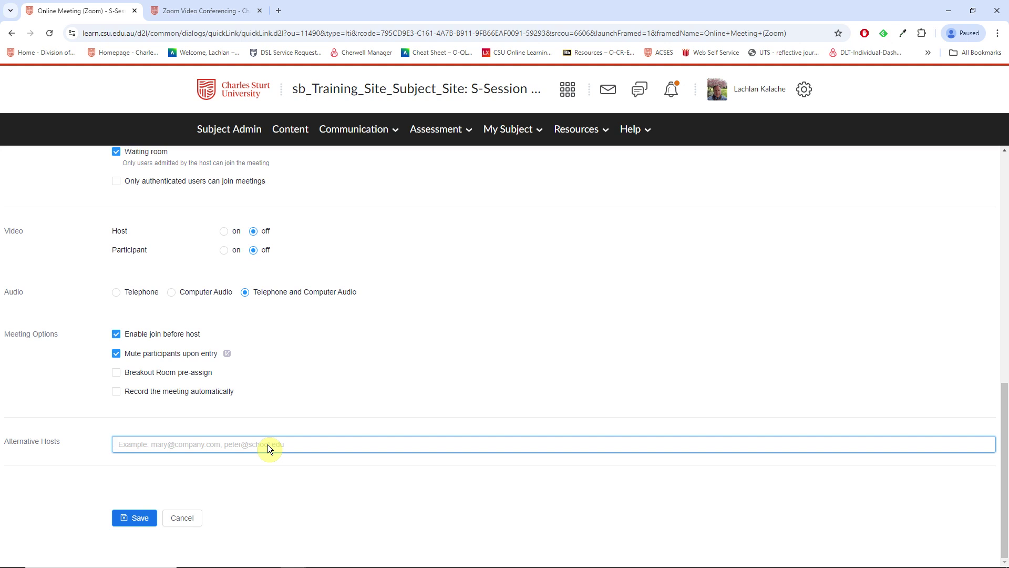
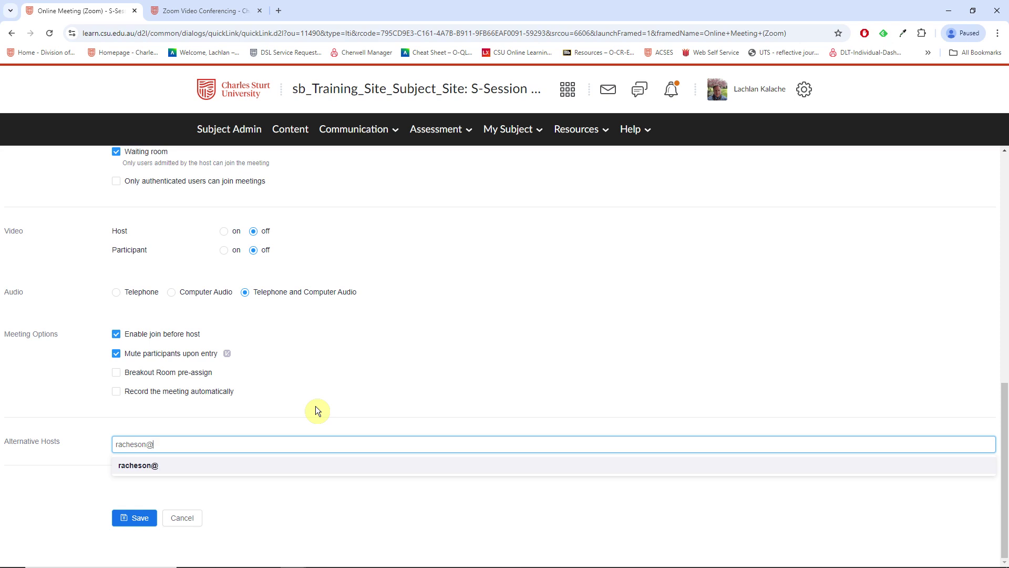
# Add a colleague's e-mail as an alternative host and save the meeting.
pyautogui.press('Return')
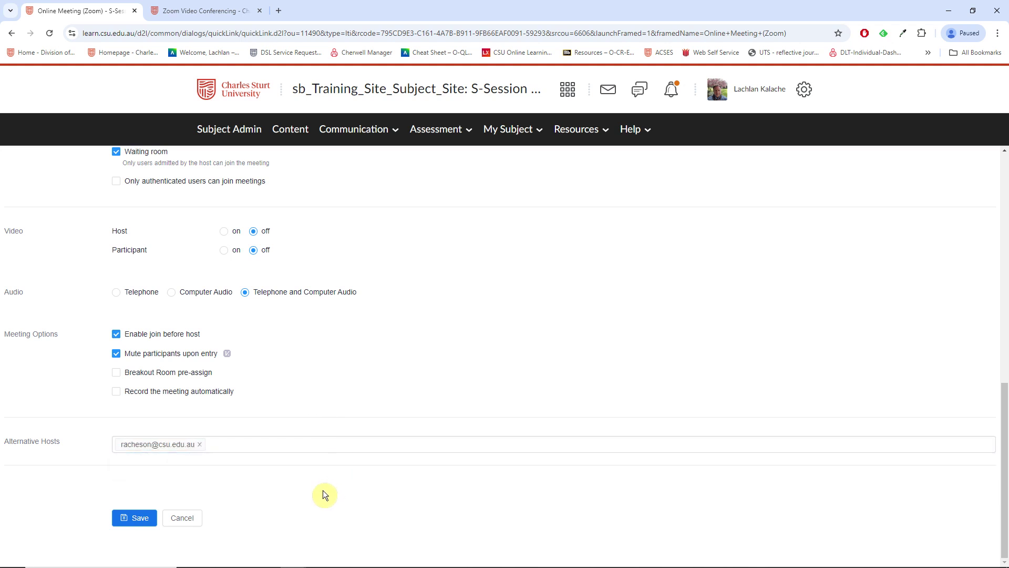
pyautogui.click(238, 450)
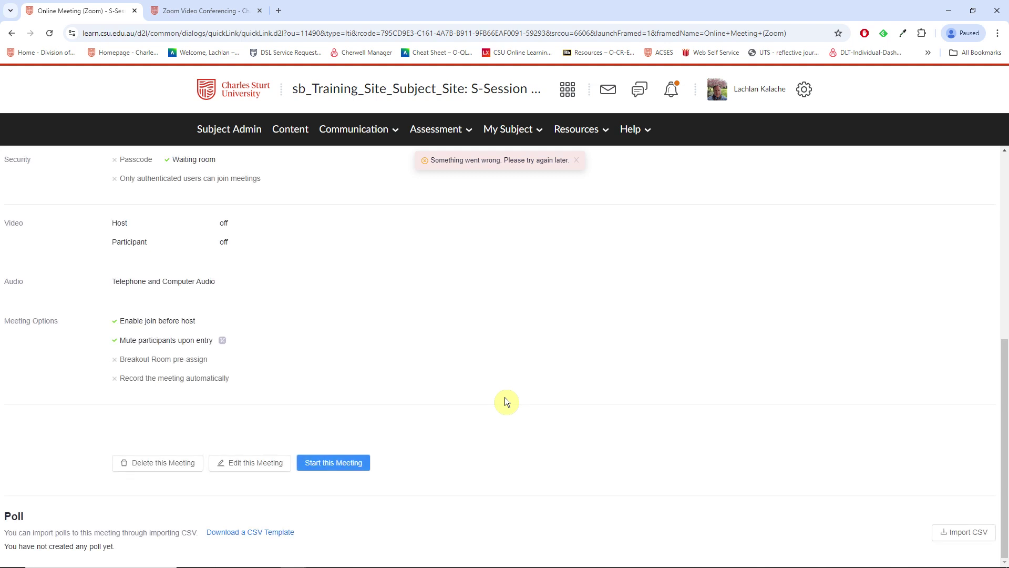
# Close the 'Something went wrong' notice on the saved meeting view.
pyautogui.scroll(-2, 504, 396)
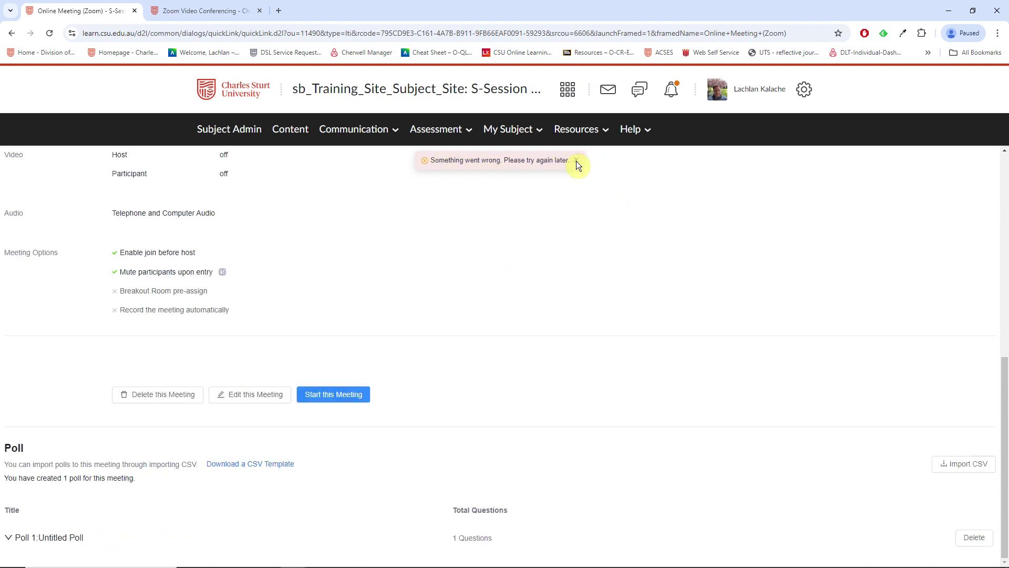
pyautogui.click(576, 161)
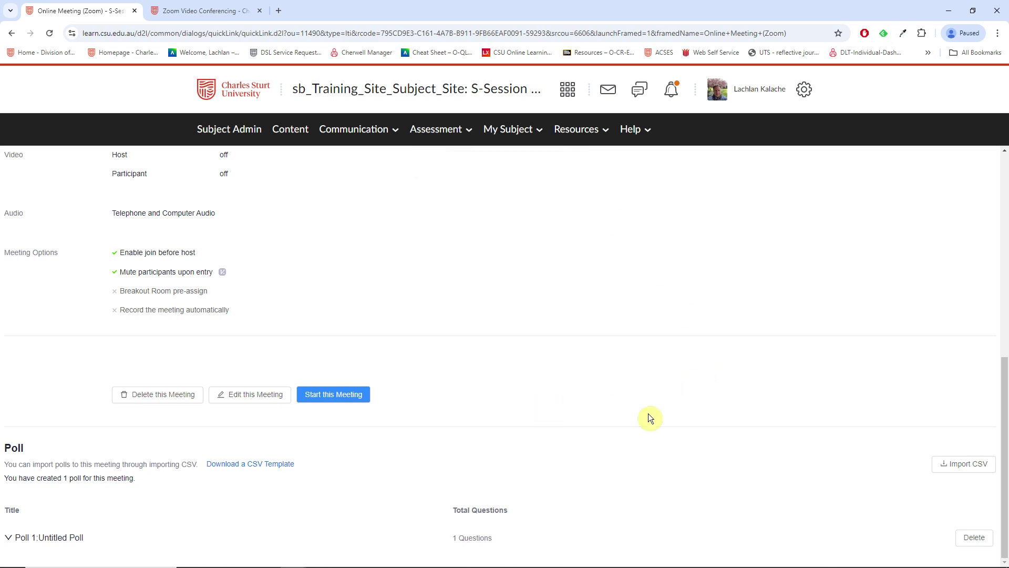
pyautogui.scroll(8, 515, 460)
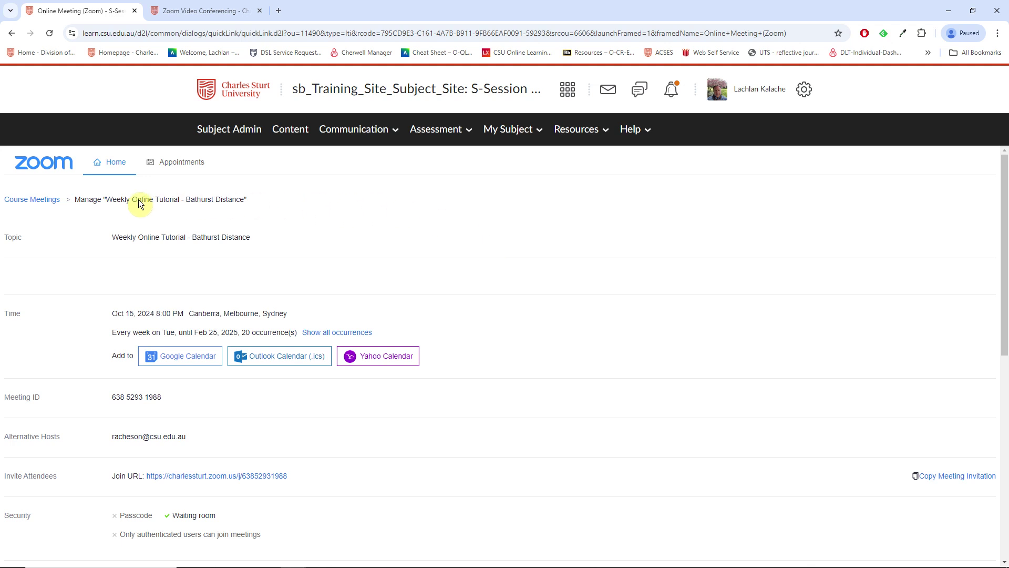
# Check the course meetings list, then go to the S-Session Subject Site: Training homepage.
pyautogui.click(31, 200)
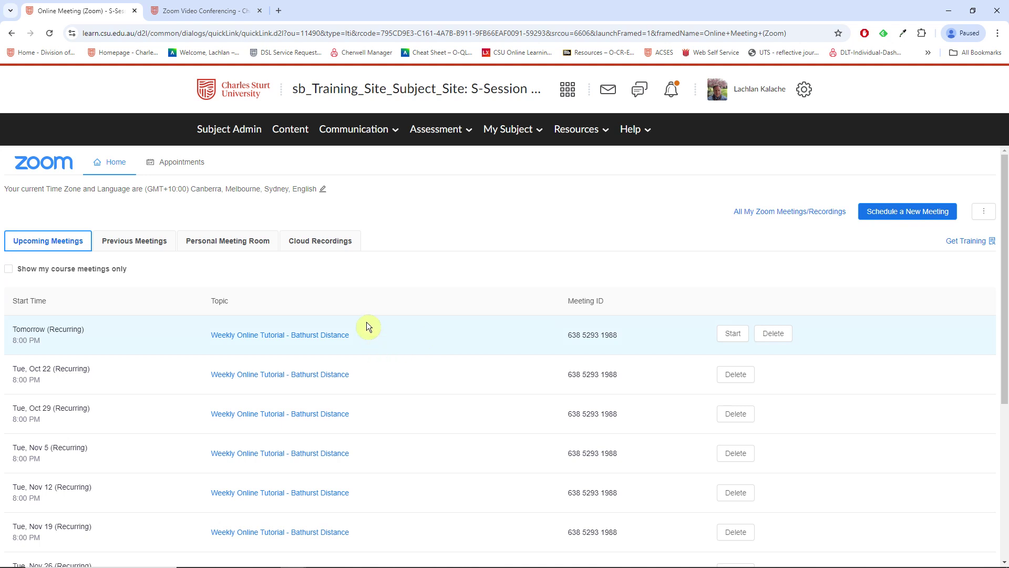
pyautogui.scroll(-2, 388, 384)
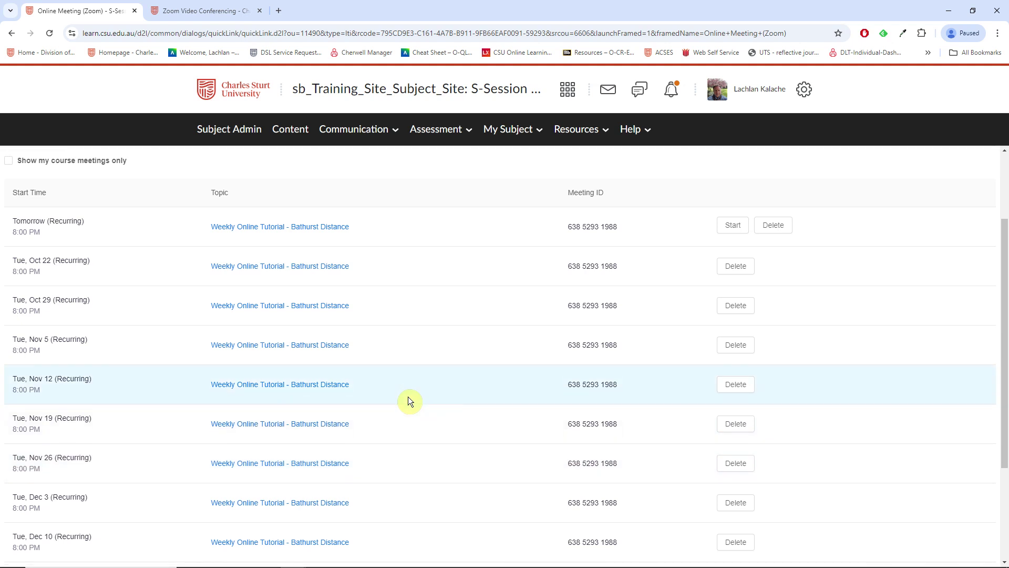
pyautogui.scroll(-3, 408, 396)
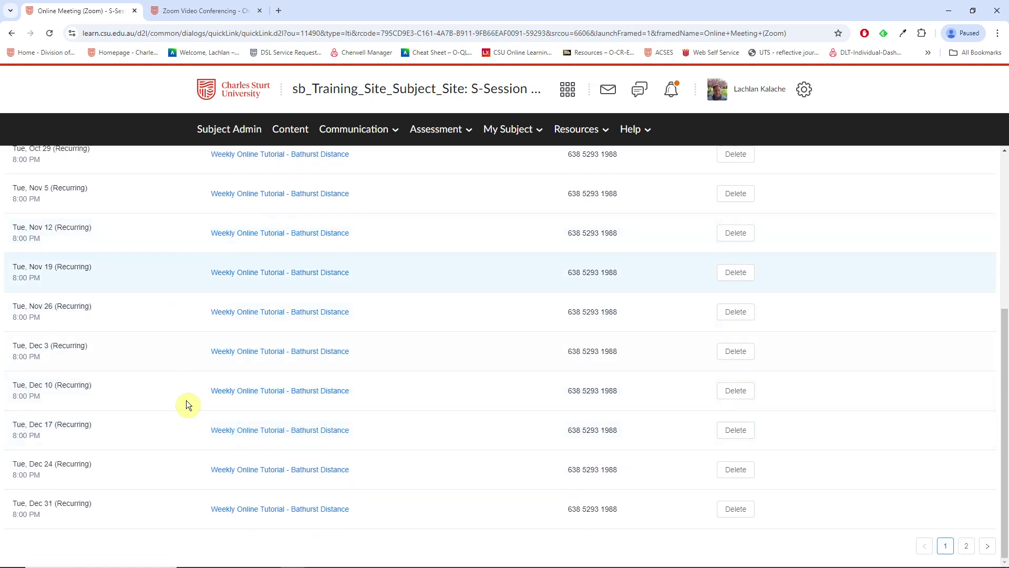
pyautogui.scroll(5, 177, 422)
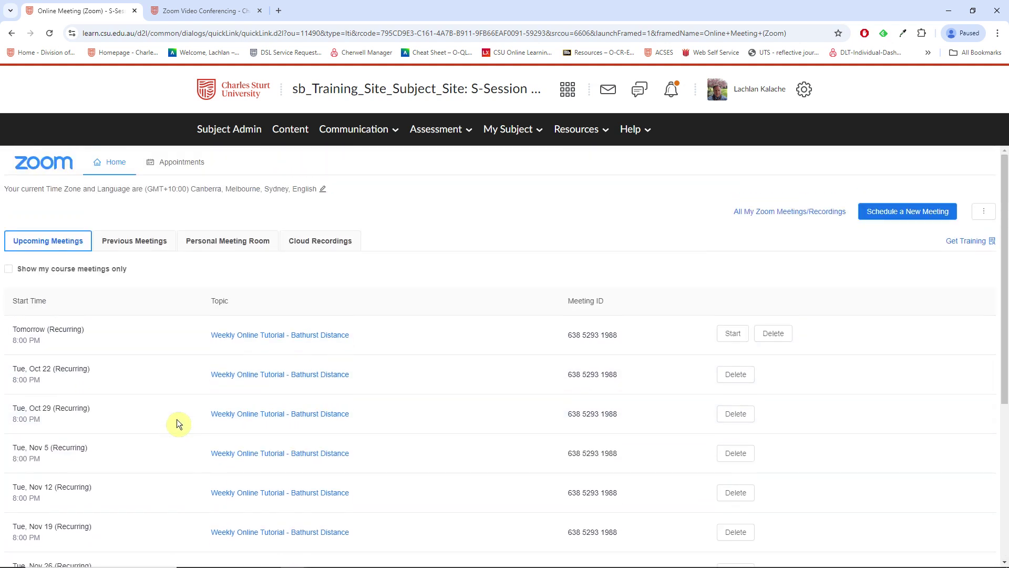
pyautogui.click(359, 132)
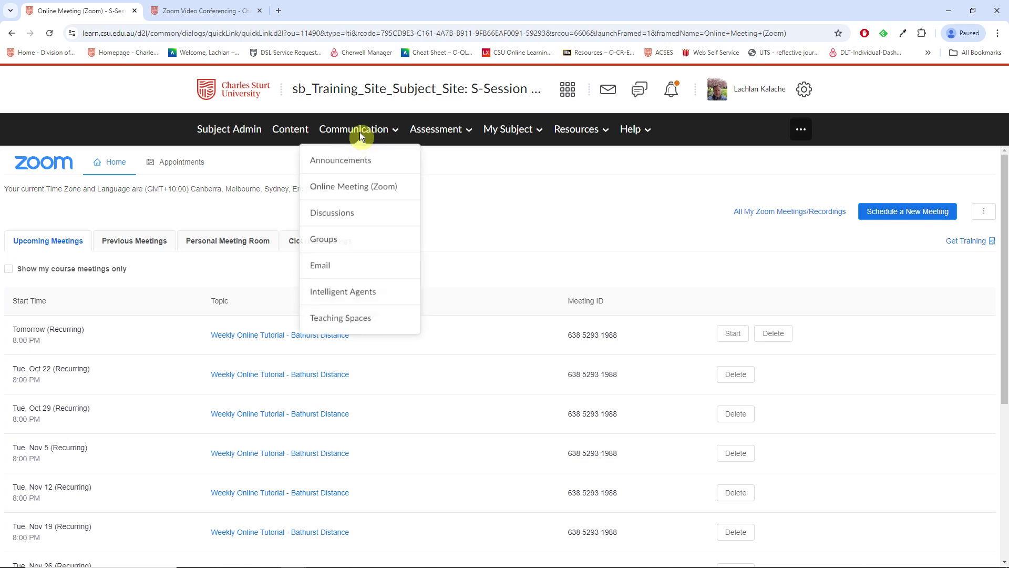
pyautogui.click(349, 188)
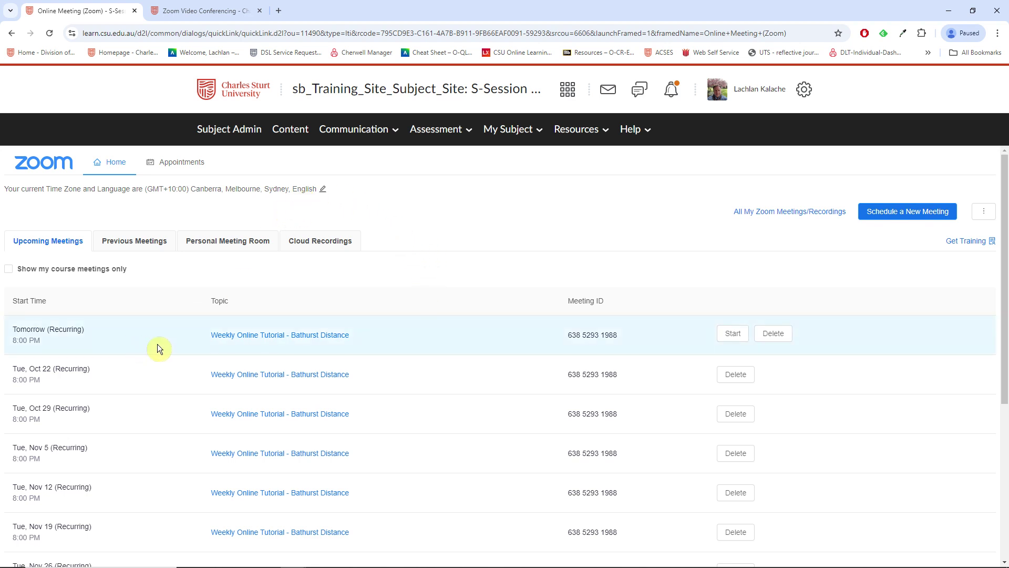
pyautogui.click(397, 87)
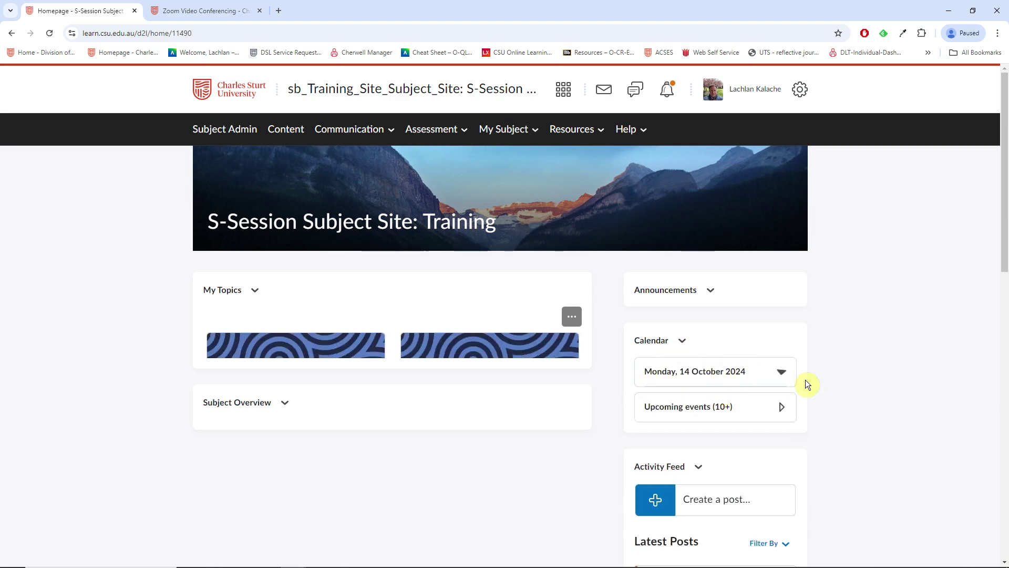
# Pick 15 October in the homepage calendar to list its events, including the 8:00 PM Bathurst Distance tutorial.
pyautogui.click(781, 372)
pyautogui.scroll(-3, 790, 438)
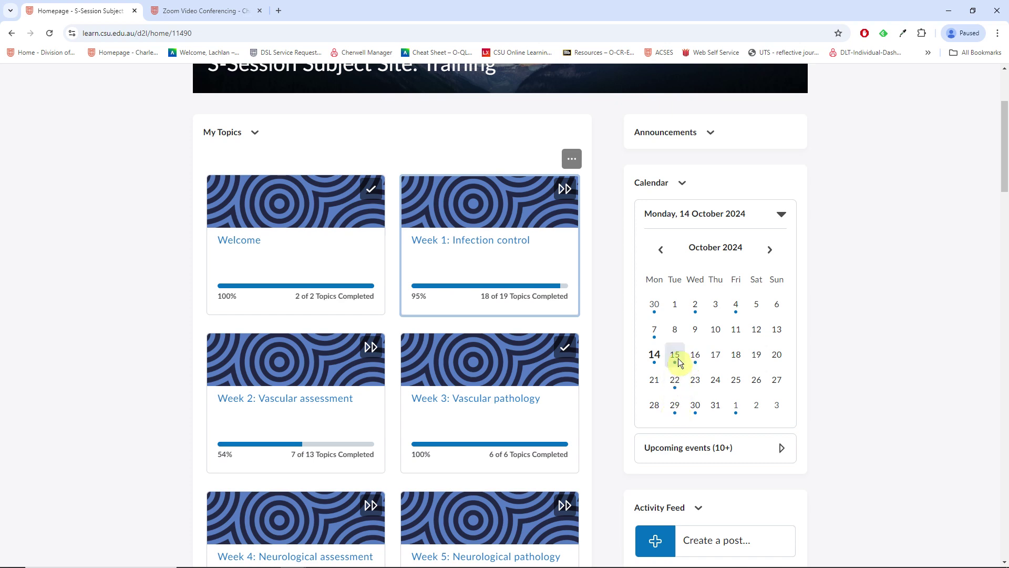
pyautogui.click(798, 452)
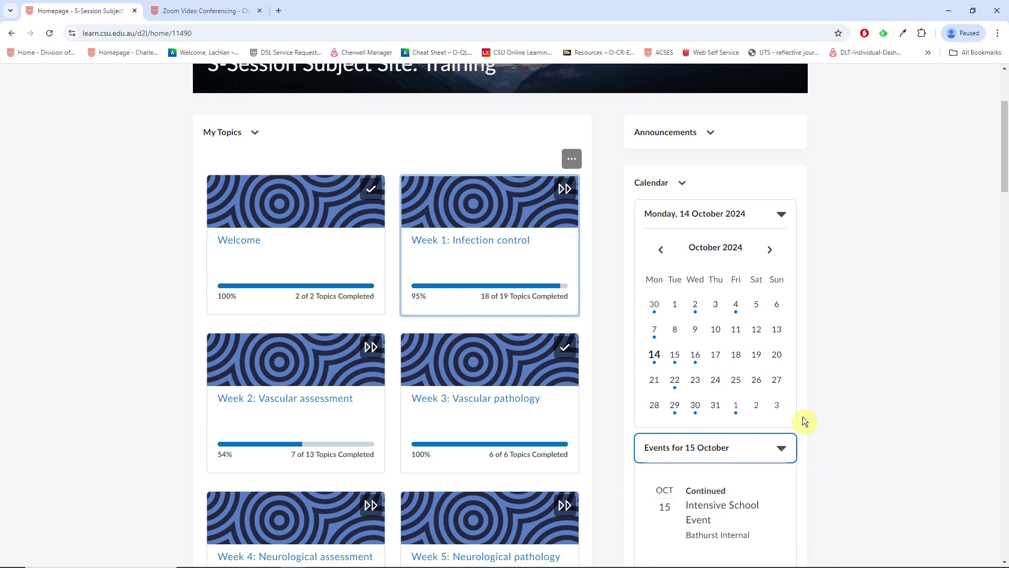
pyautogui.scroll(-3, 794, 413)
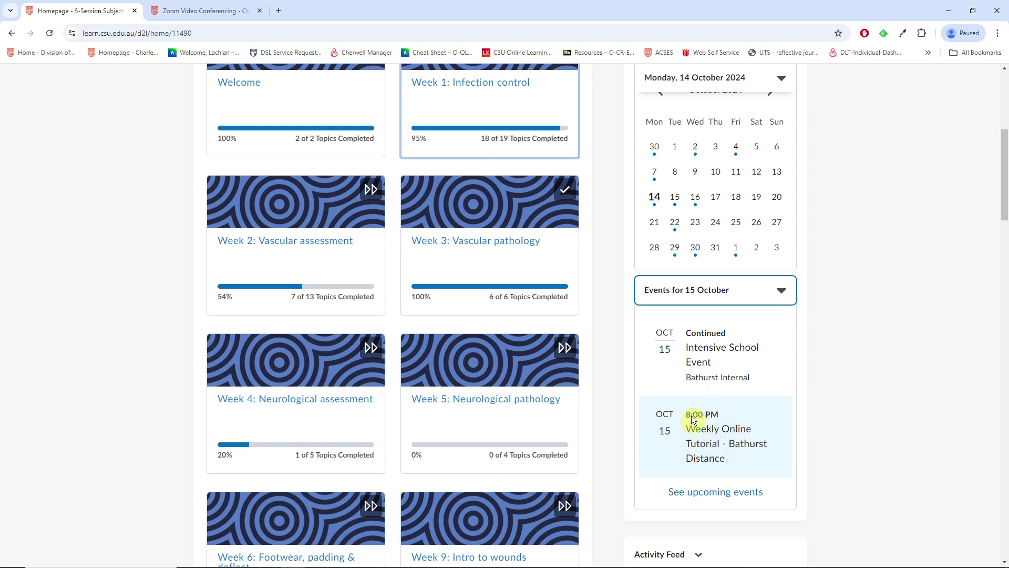
# Choose Edit Event from the Weekly Online Tutorial - Bathurst Distance event's menu.
pyautogui.click(707, 428)
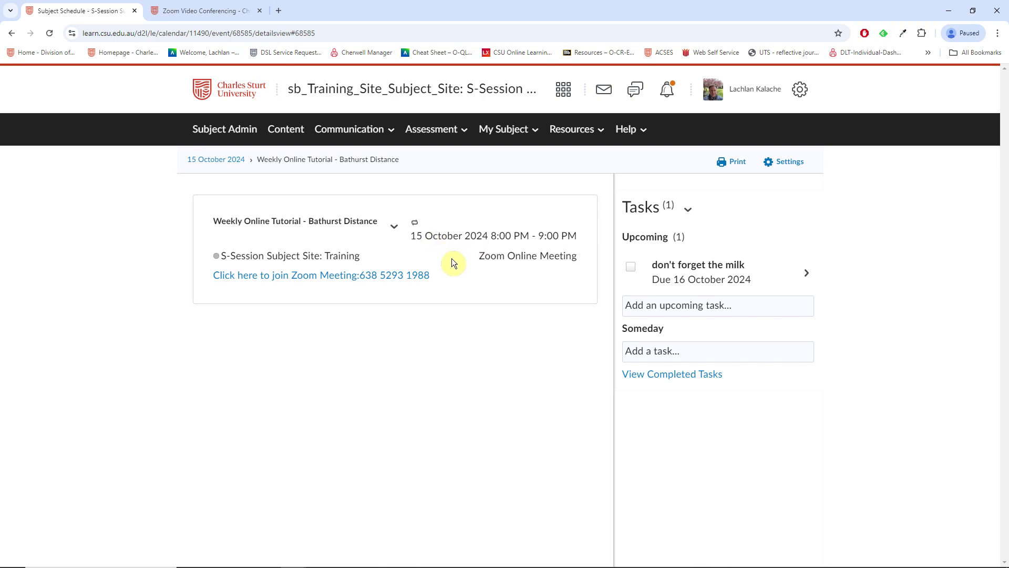
pyautogui.click(394, 228)
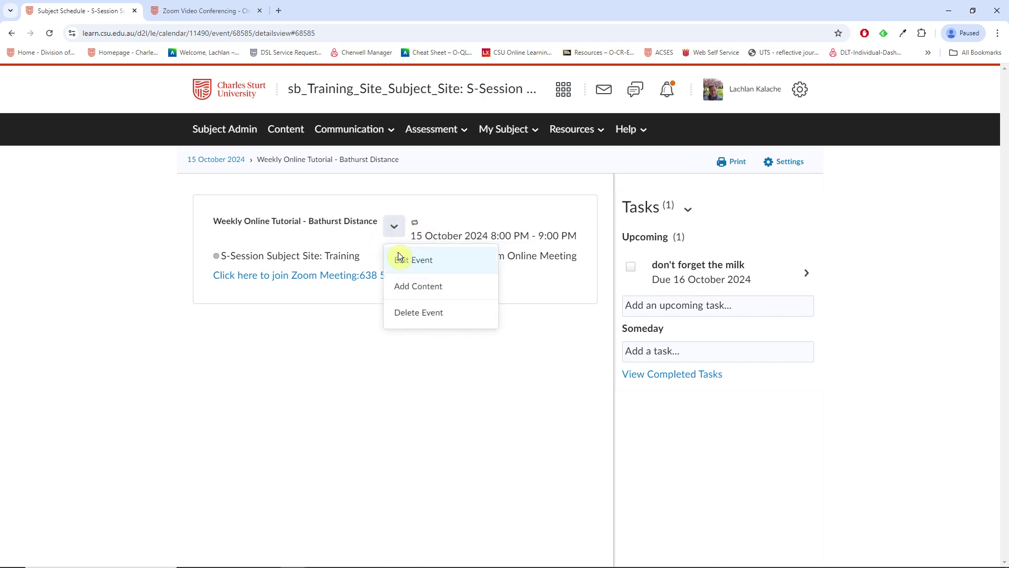
pyautogui.click(410, 260)
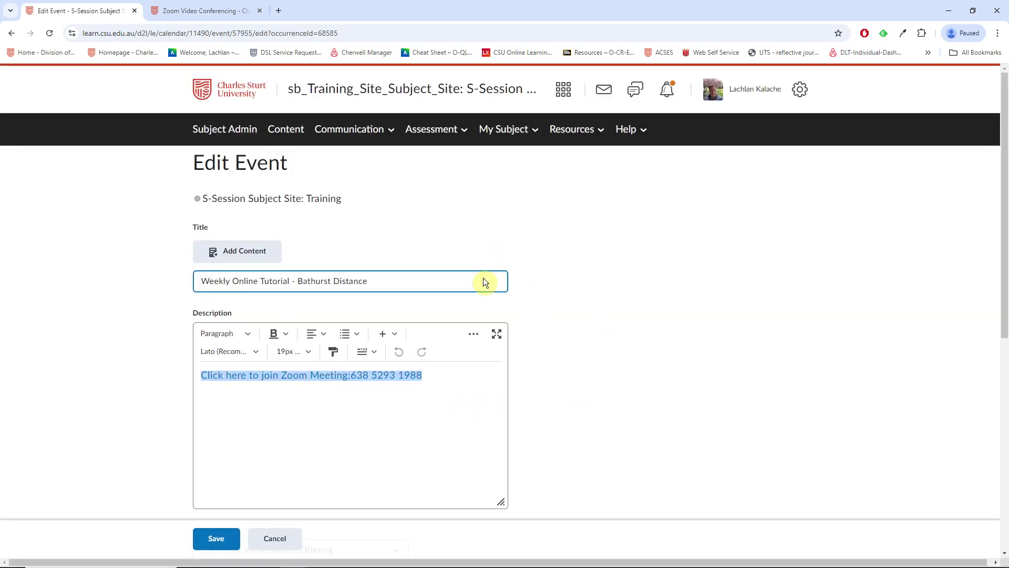
# Set the event's attendees to 'Bathurst Distance -> Section' instead of the whole subject offering.
pyautogui.scroll(-3, 564, 361)
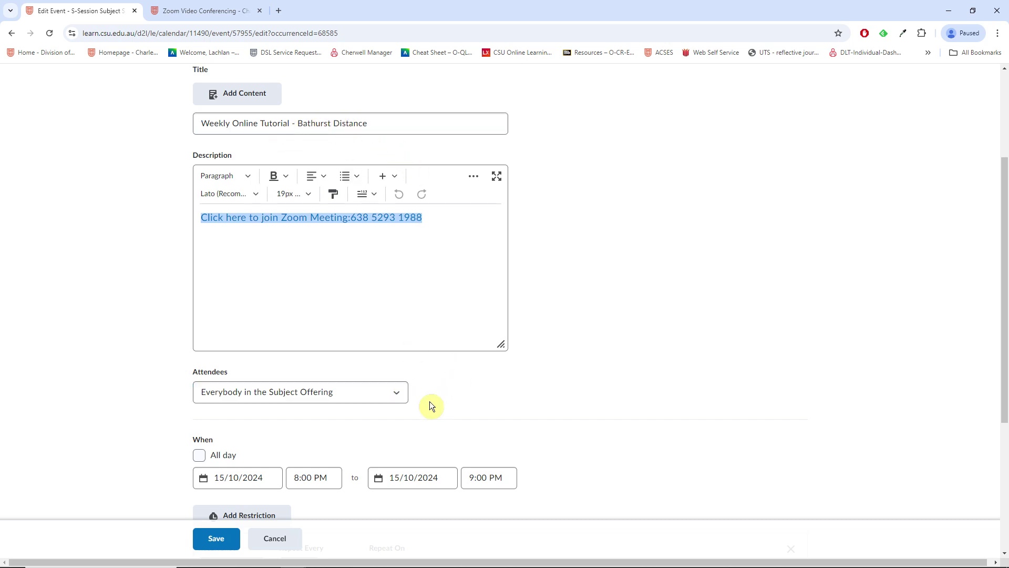
pyautogui.click(395, 391)
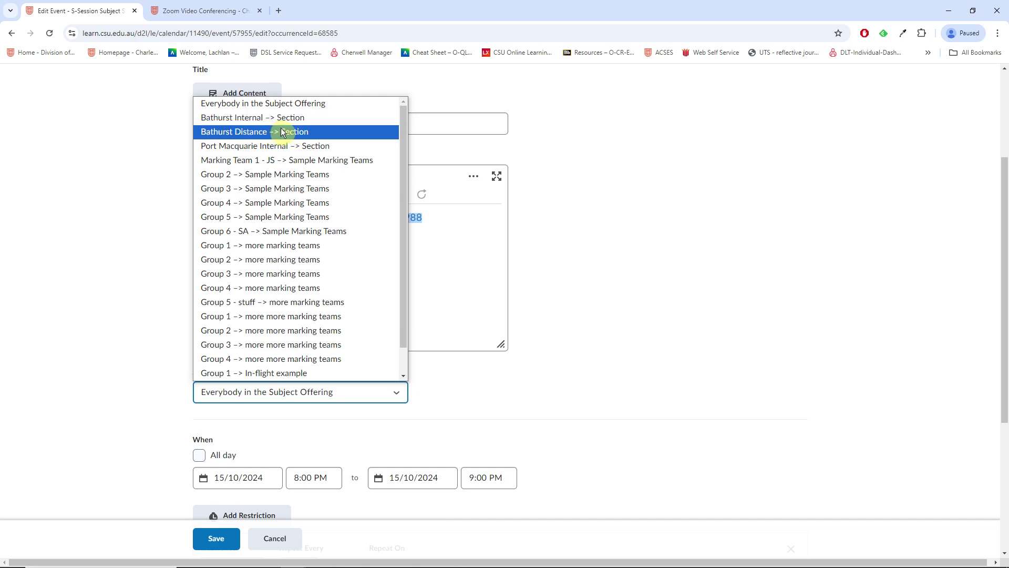
pyautogui.click(229, 131)
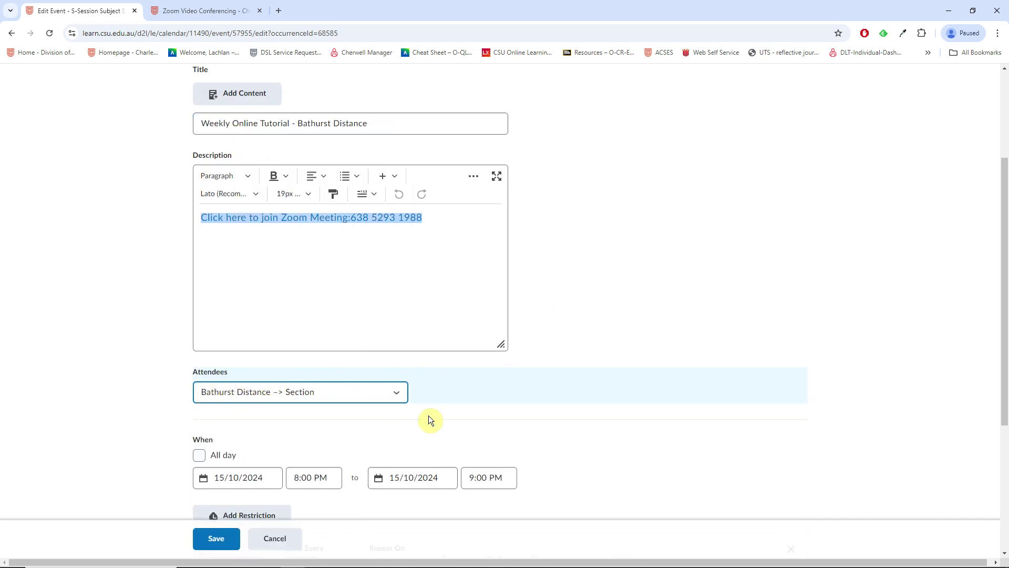
pyautogui.scroll(-3, 560, 445)
pyautogui.scroll(1, 559, 446)
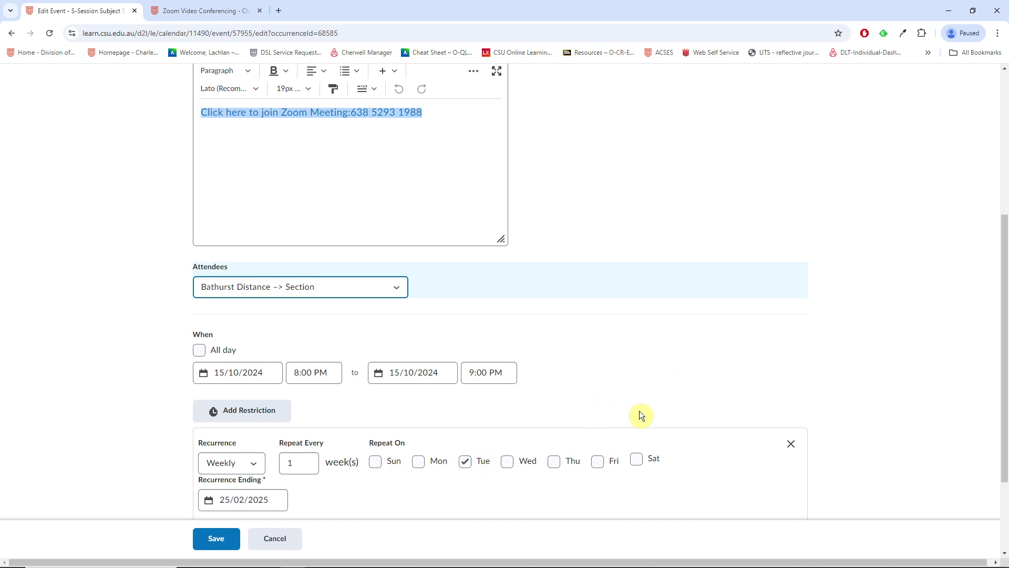
pyautogui.scroll(1, 639, 410)
pyautogui.scroll(1, 550, 411)
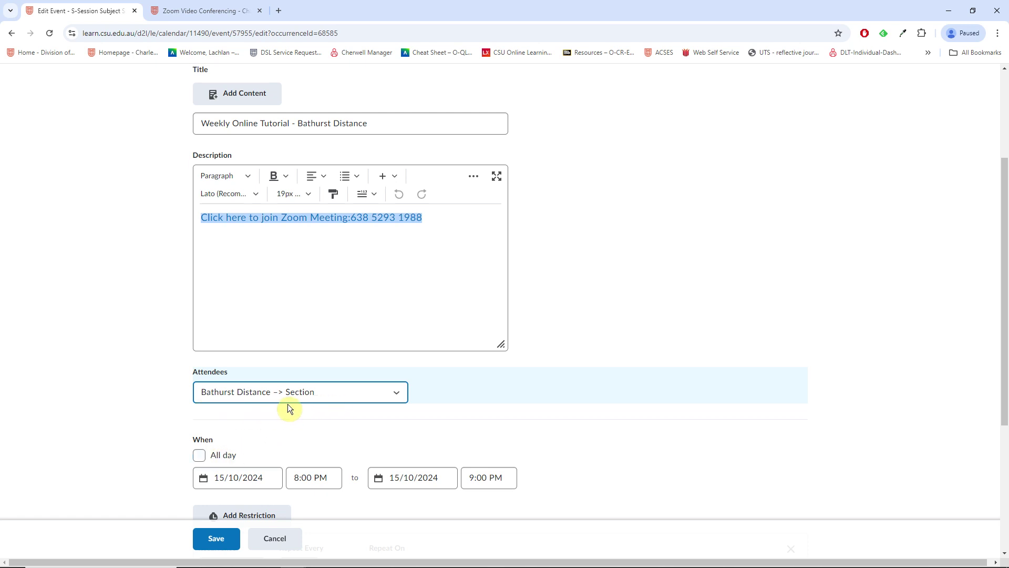
# Save the attendee change and apply it to all events in the series.
pyautogui.click(216, 538)
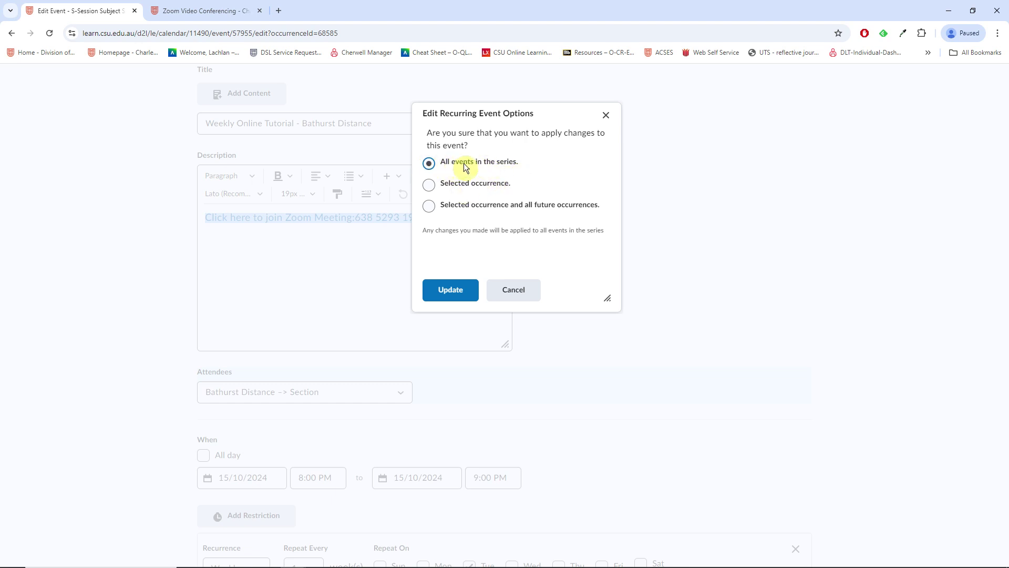
pyautogui.click(452, 294)
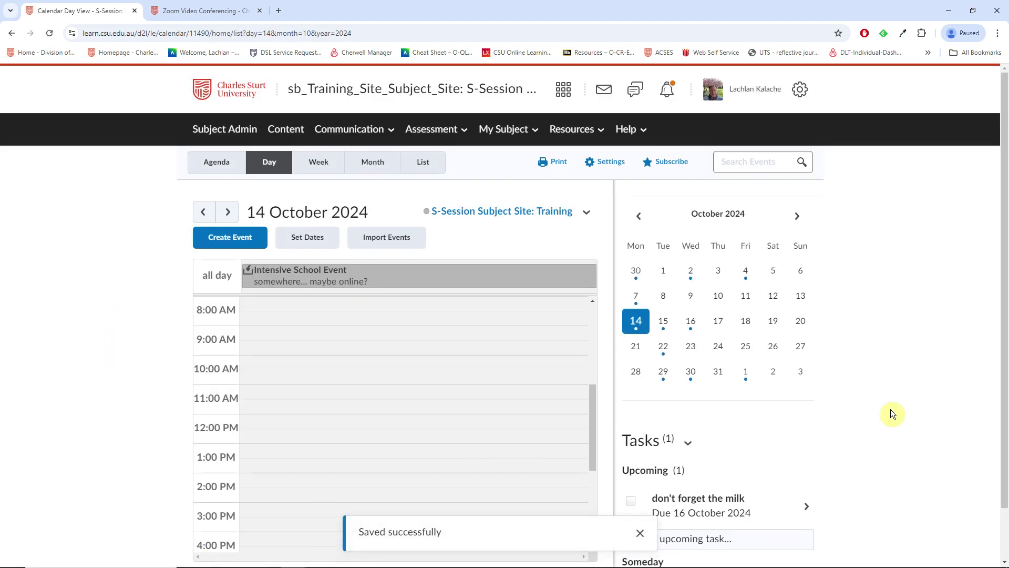
pyautogui.scroll(-4, 458, 430)
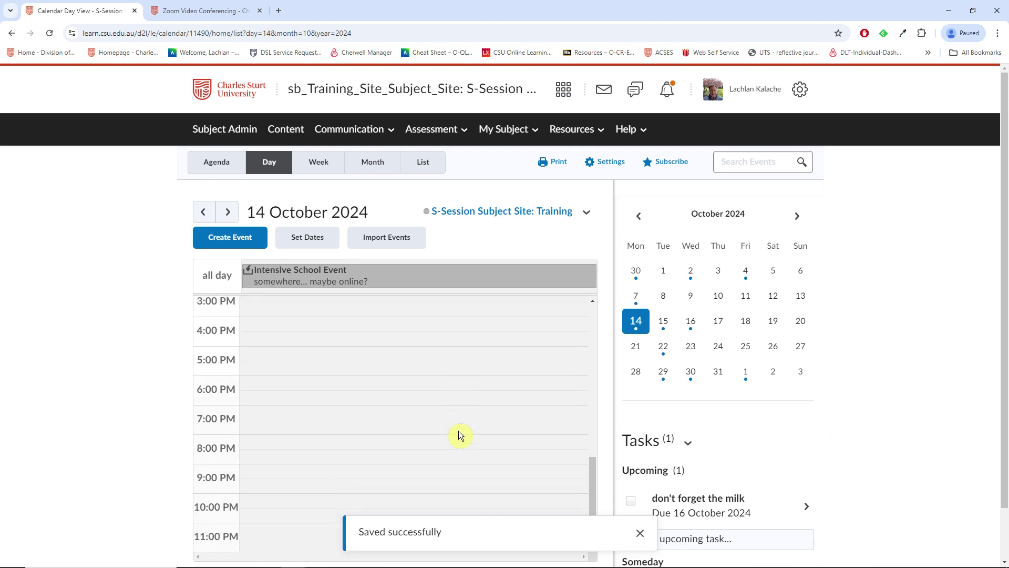
pyautogui.scroll(7, 404, 414)
# Advance the Day view to 15 October to confirm the tutorial at 8:00 PM.
pyautogui.click(231, 212)
pyautogui.scroll(-4, 434, 414)
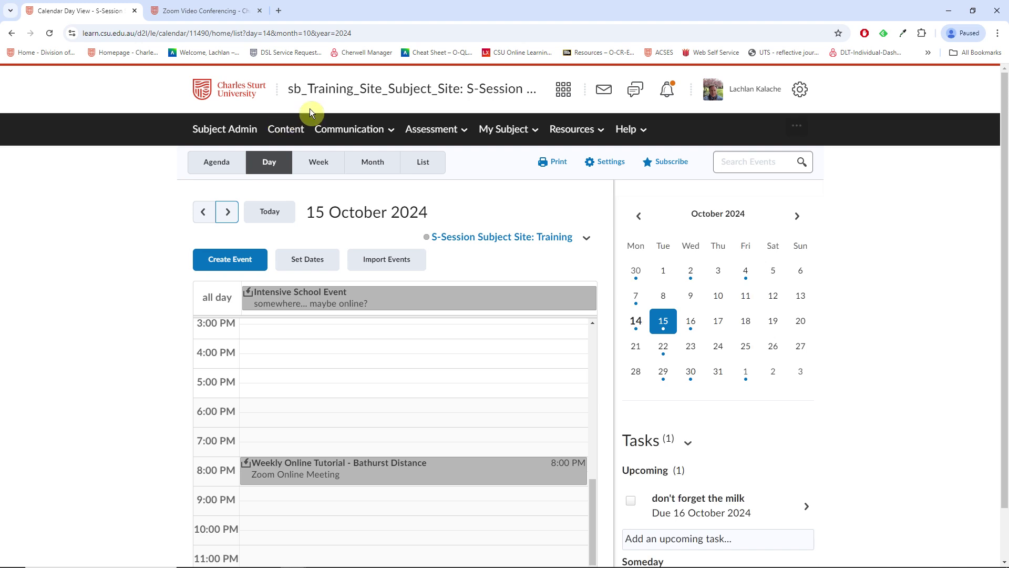
pyautogui.click(366, 130)
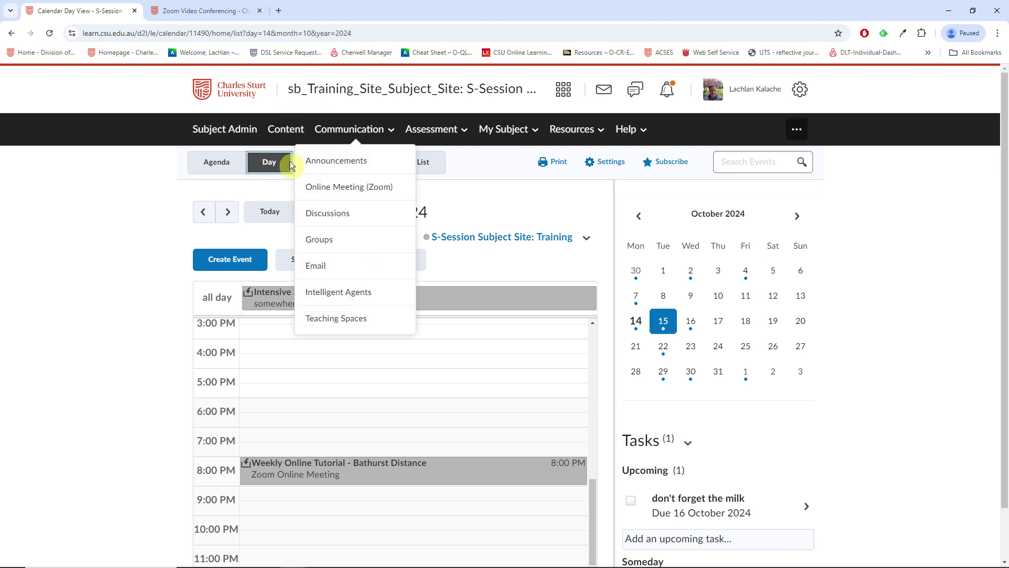
# Go to Online Meeting (Zoom), check Previous Meetings, then list the recurring Bathurst Distance tutorials under Upcoming Meetings.
pyautogui.click(348, 187)
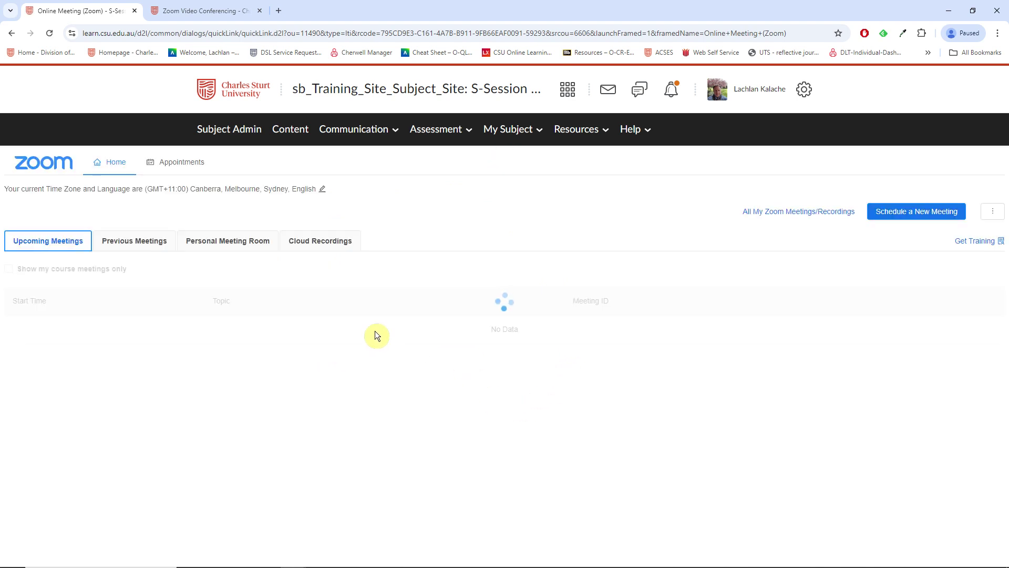
pyautogui.scroll(-2, 141, 300)
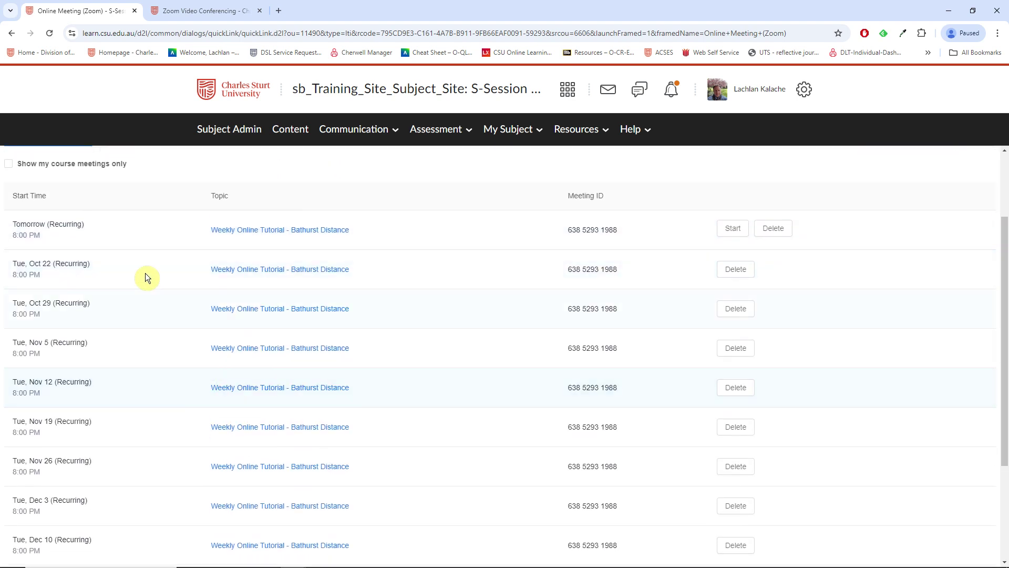
pyautogui.scroll(2, 58, 292)
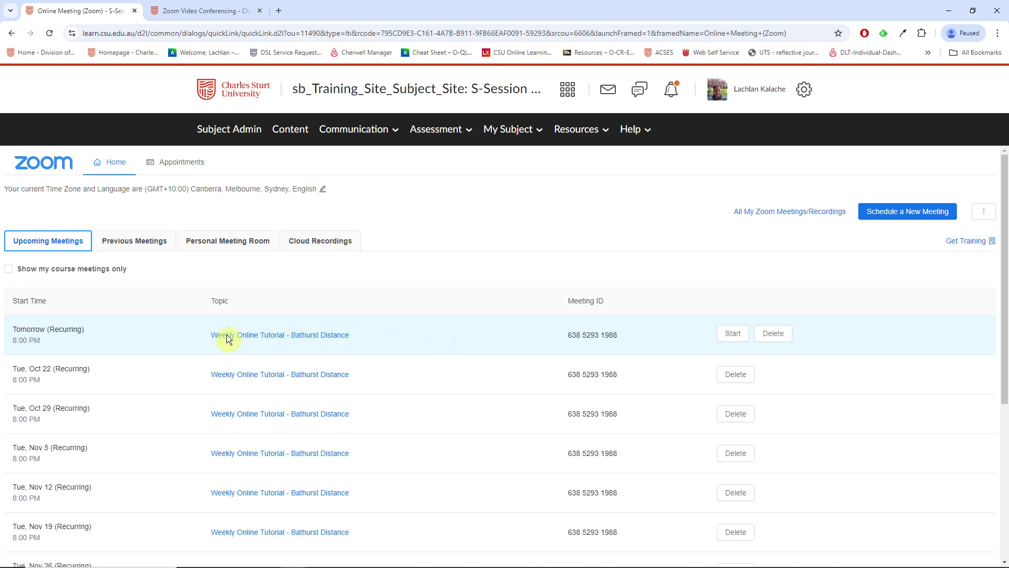
pyautogui.click(139, 242)
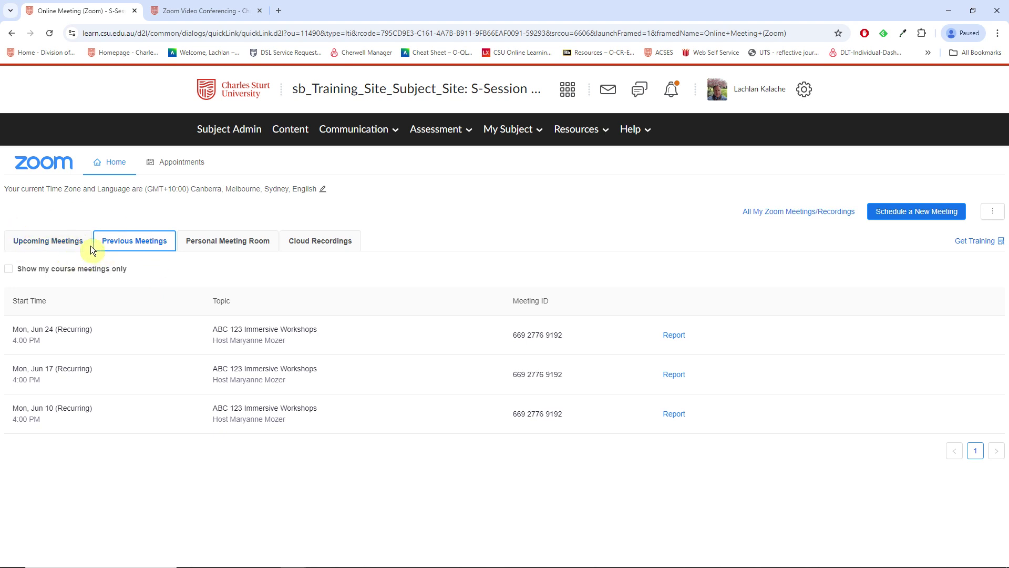
pyautogui.click(34, 245)
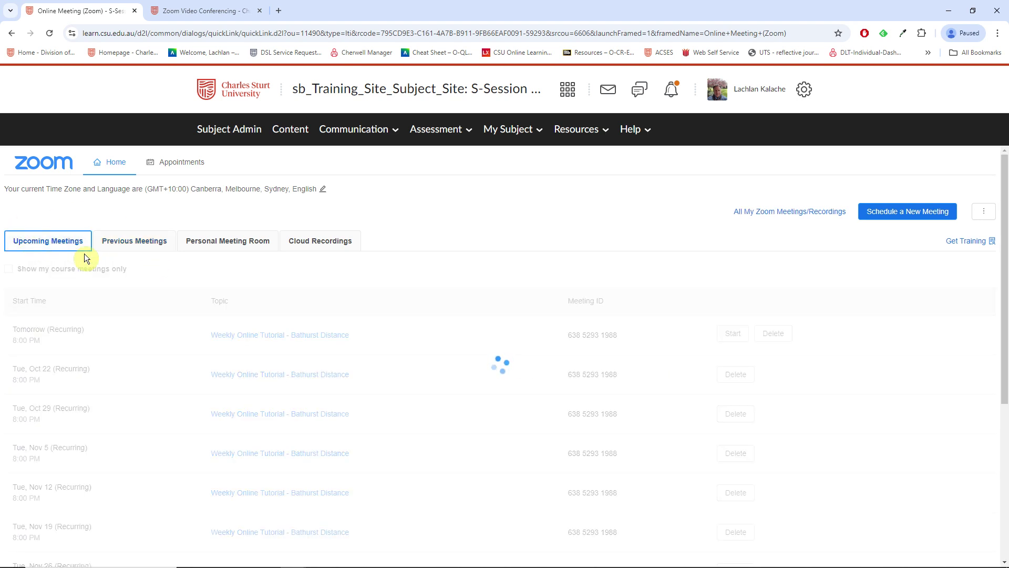